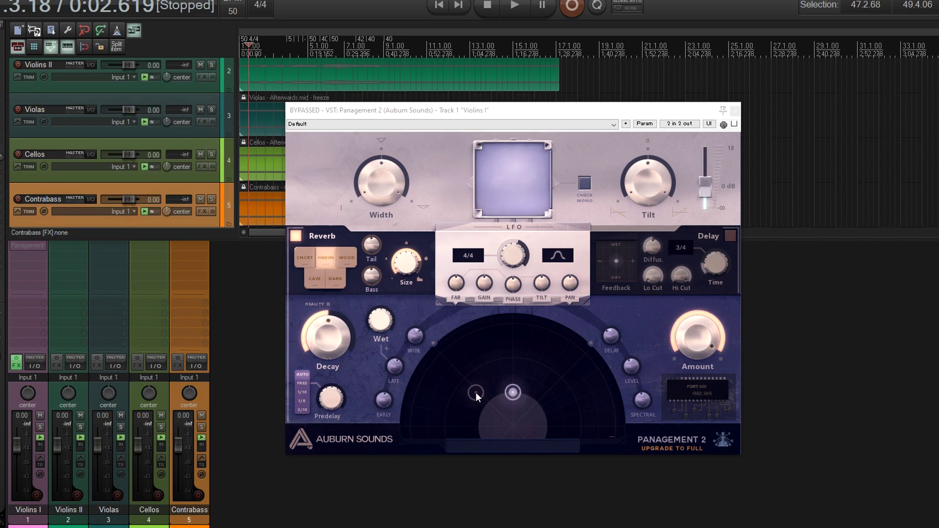
click(736, 112)
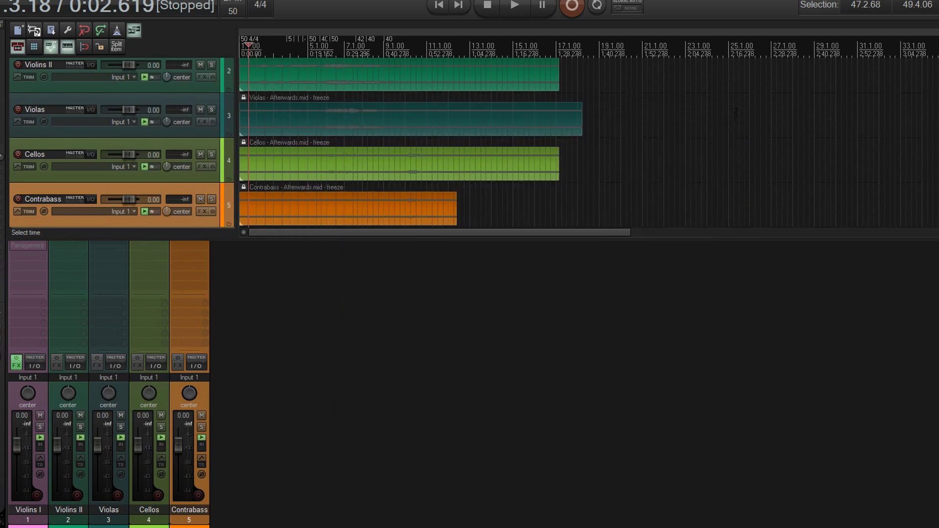
click(515, 6)
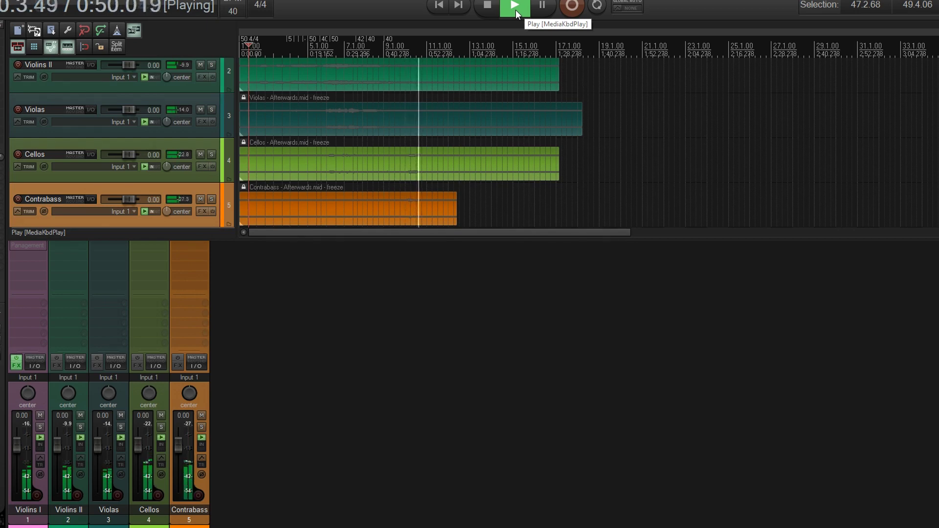
click(488, 6)
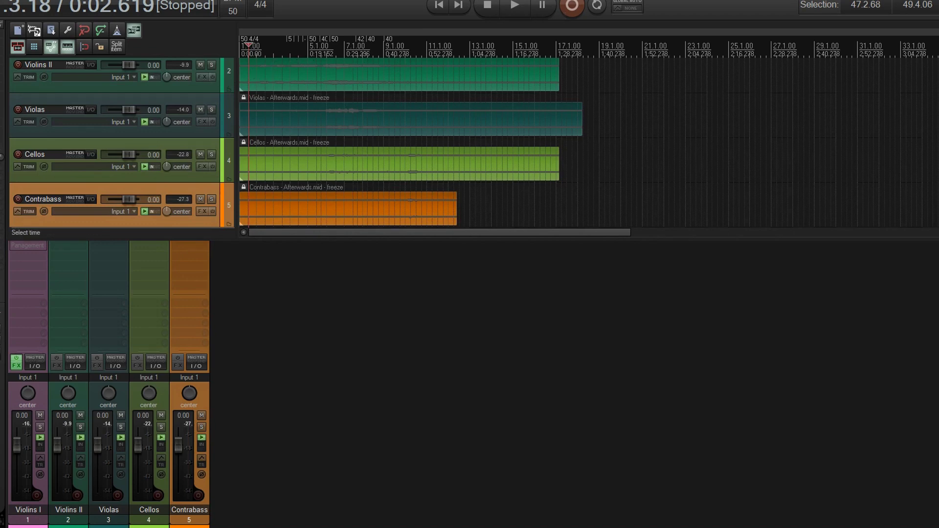
Solo the Violins I track and open its Panagement 2 window beside the arrange view
scroll(429, 168, up, 3)
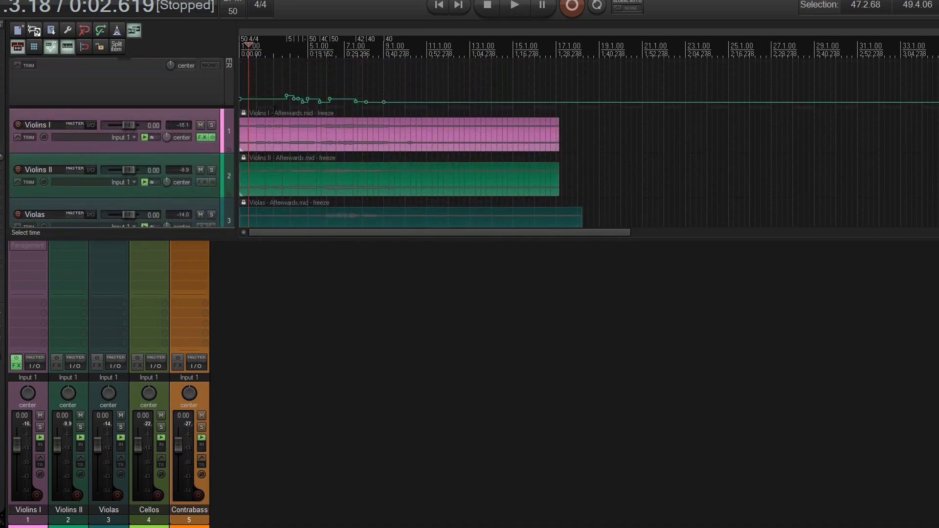
scroll(281, 137, up, 2)
click(258, 139)
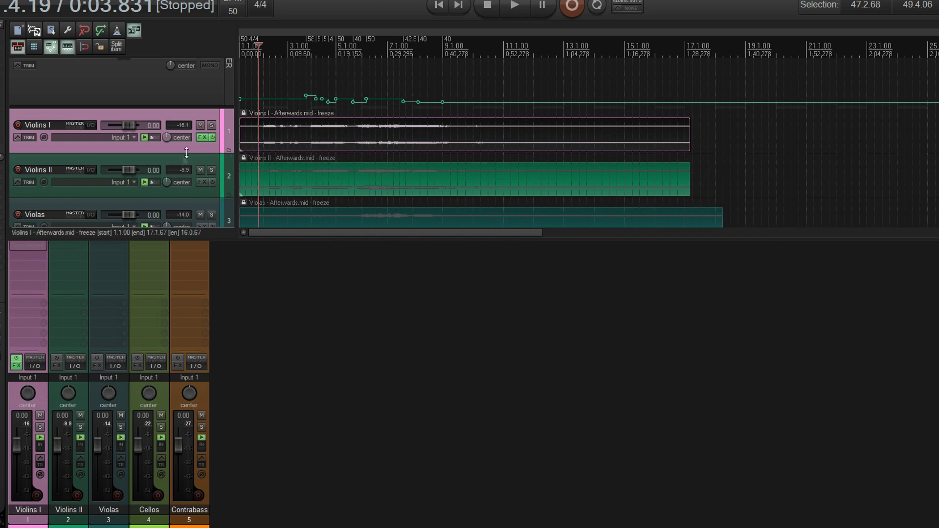
click(211, 126)
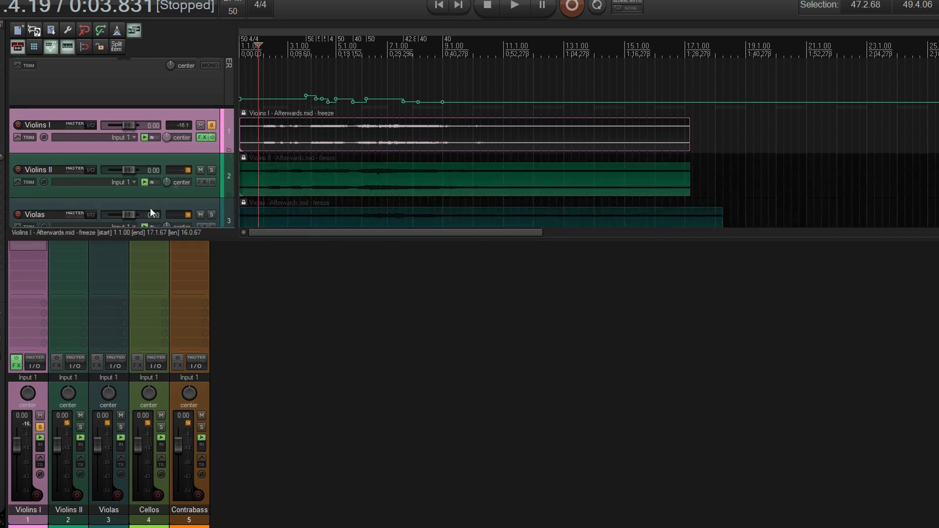
click(29, 247)
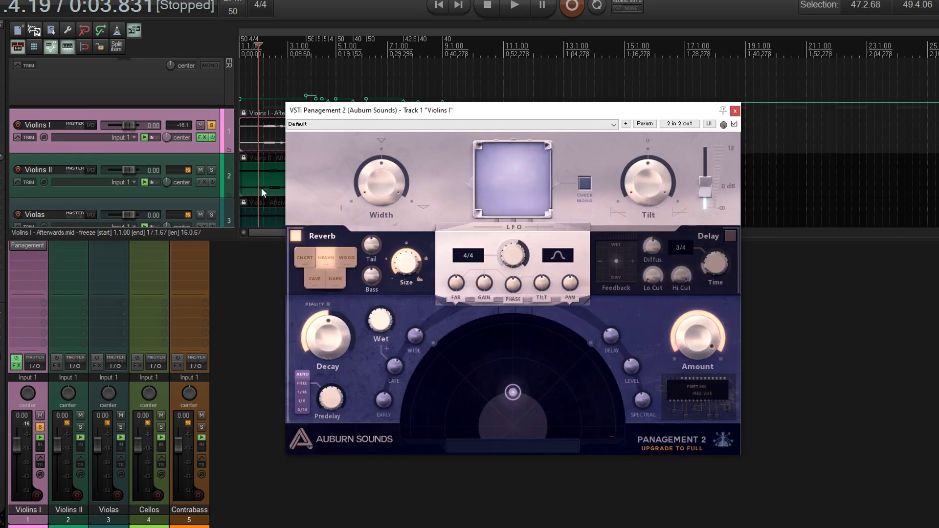
drag(518, 114, 704, 130)
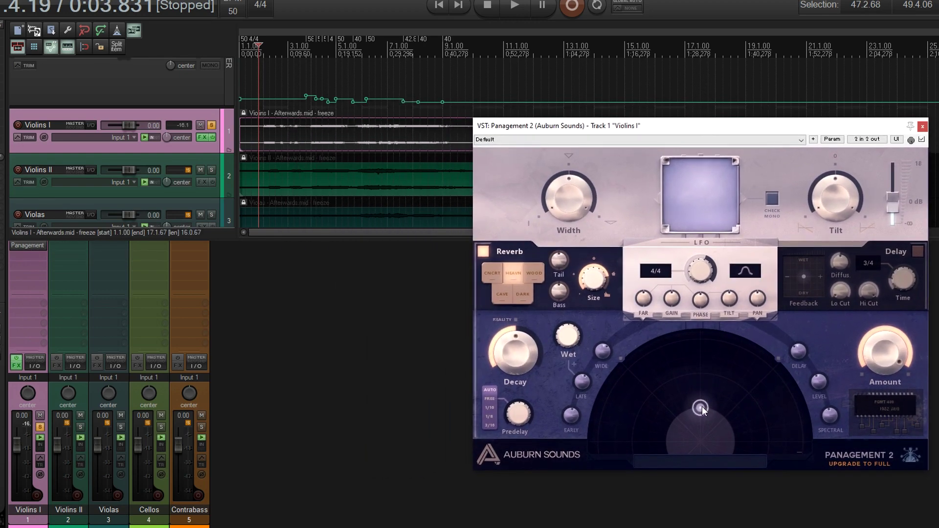
Audition Violins I during playback, nudging its source slightly to the right
click(515, 6)
drag(700, 407, 700, 427)
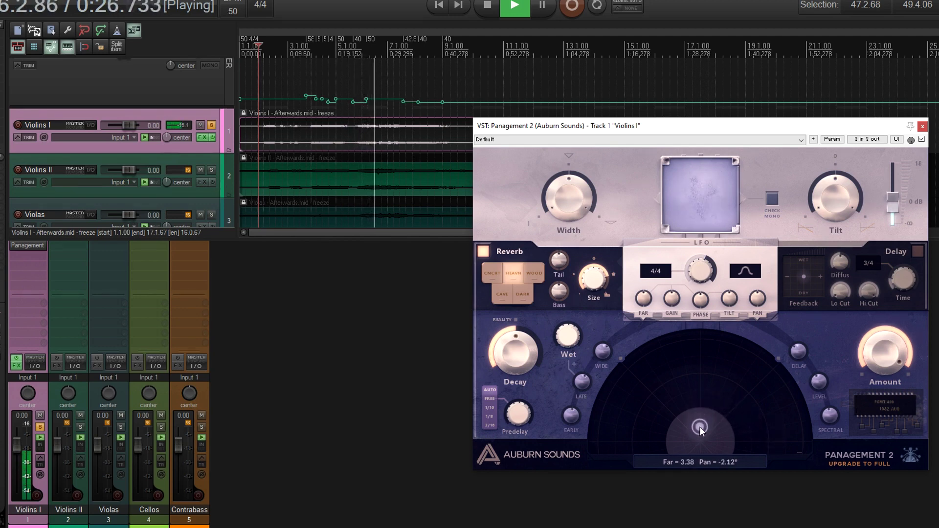
click(487, 5)
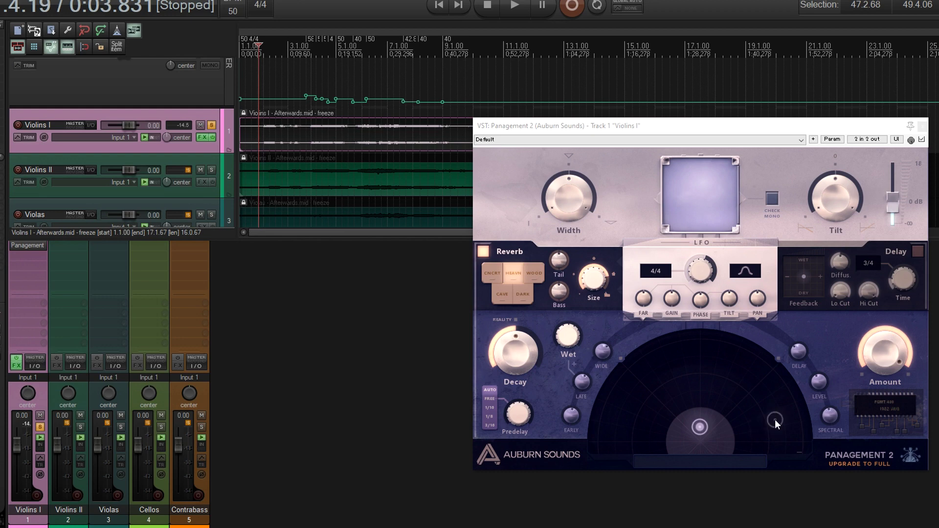
Try right and far-left source positions, then reset Violins I to Pan 0.00° and Far 0.00
click(738, 383)
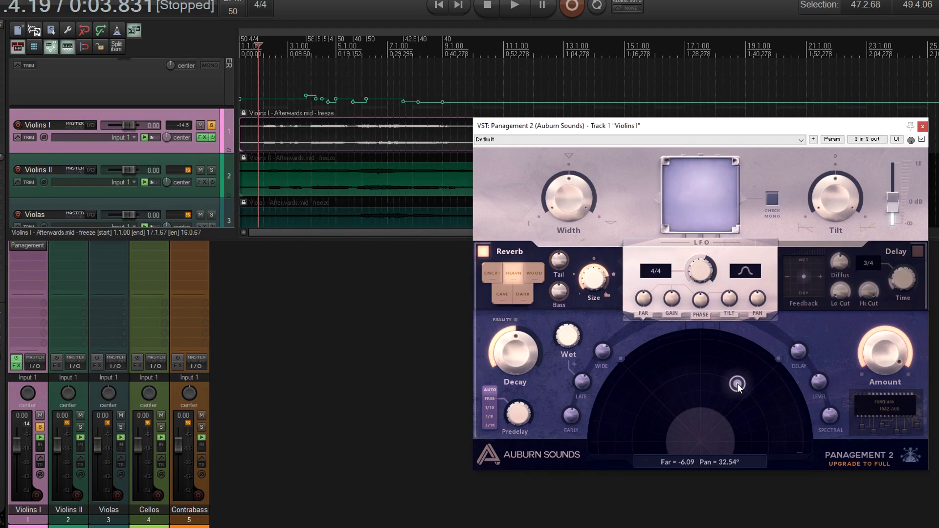
click(779, 359)
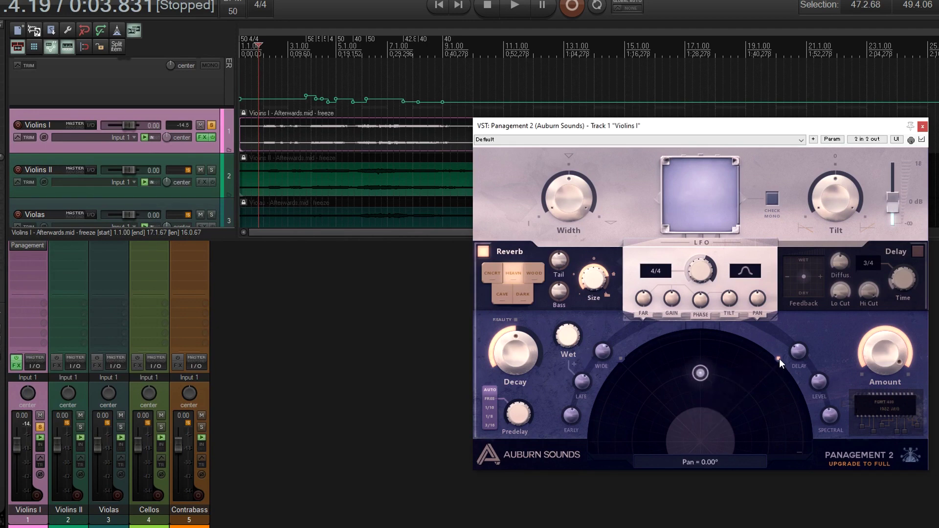
click(621, 358)
drag(703, 409, 611, 418)
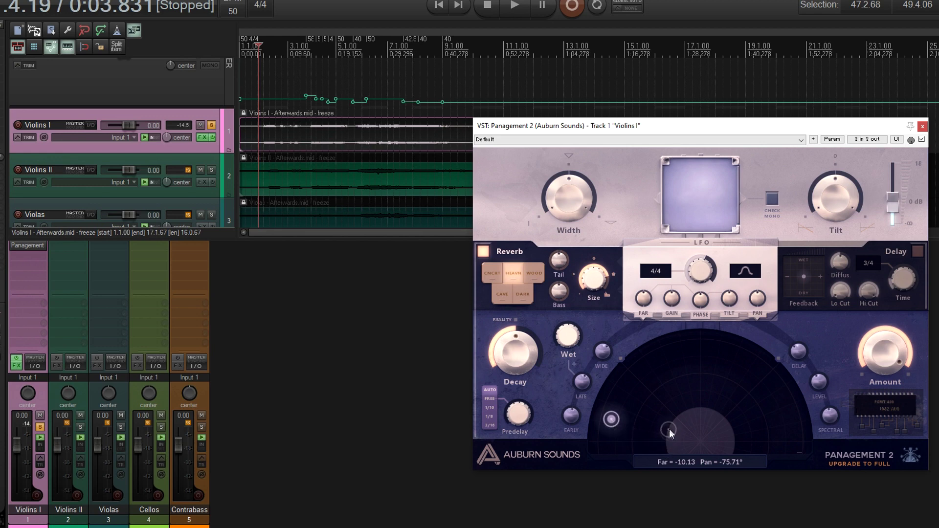
click(620, 358)
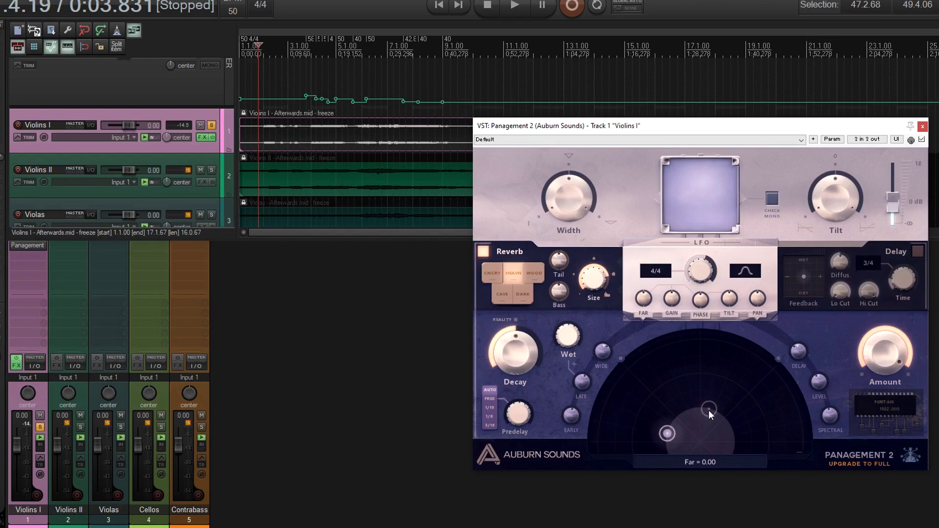
double_click(782, 359)
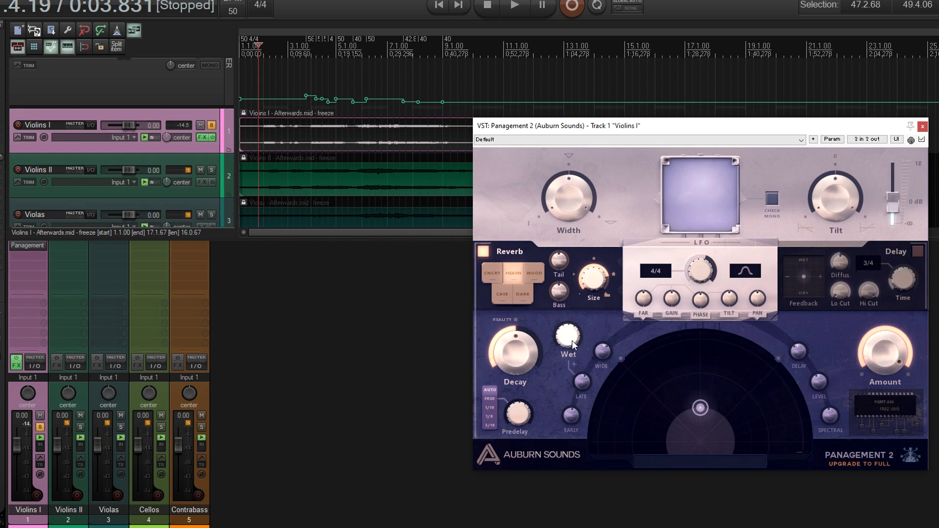
Audition the late reverb mix up to 100%, then settle it at 50% and raise output to 2.1 dB
mouse_move(571, 339)
mouse_down()
mouse_move(566, 312)
mouse_move(576, 351)
mouse_up()
click(517, 3)
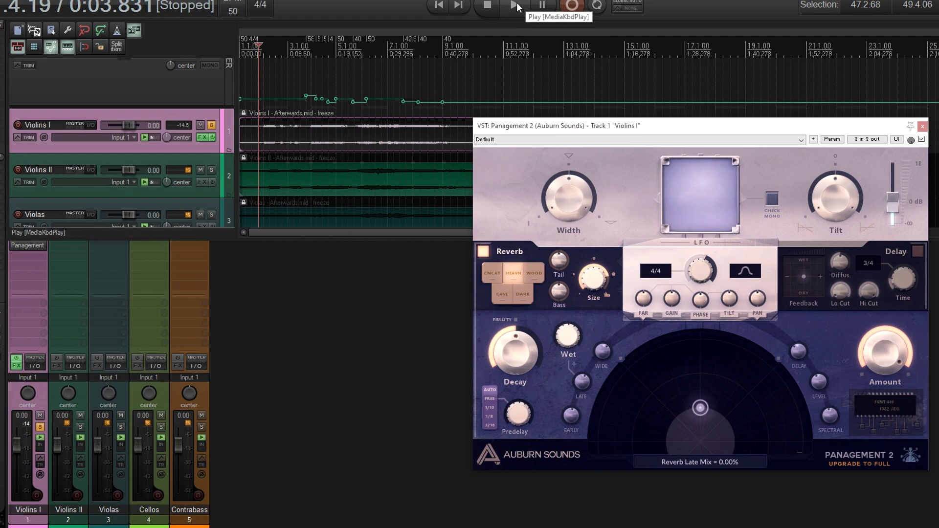
click(489, 5)
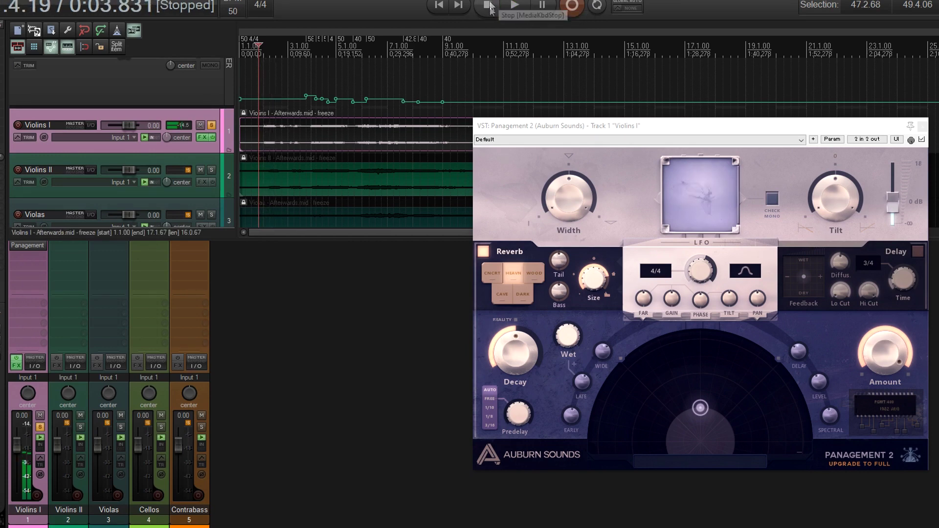
drag(568, 338, 495, 120)
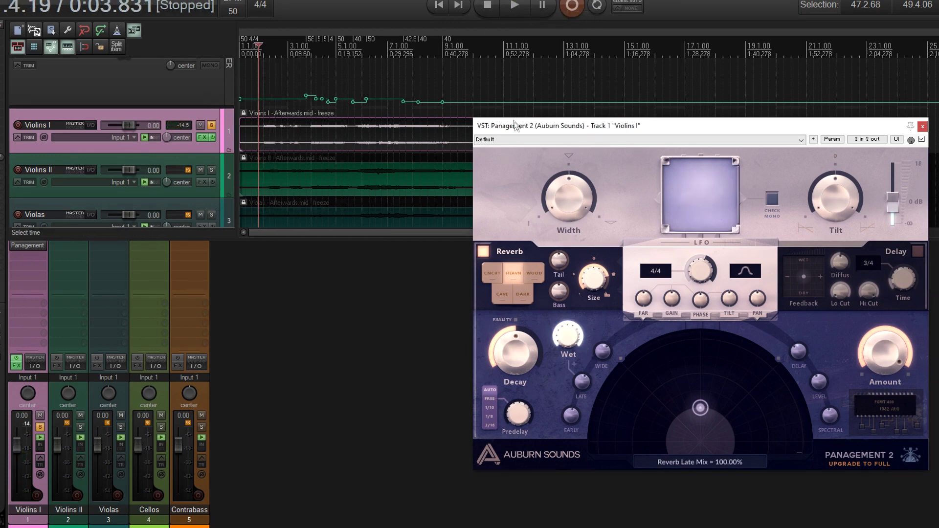
click(523, 5)
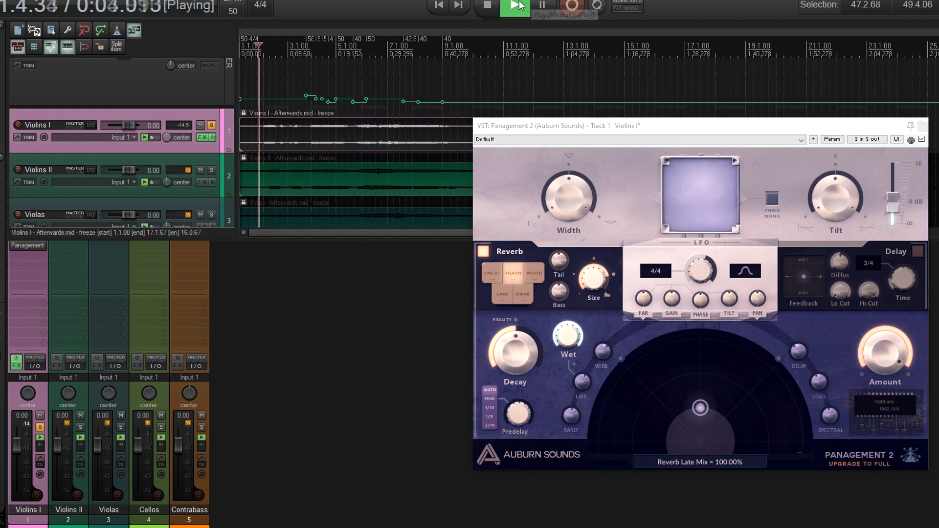
click(489, 6)
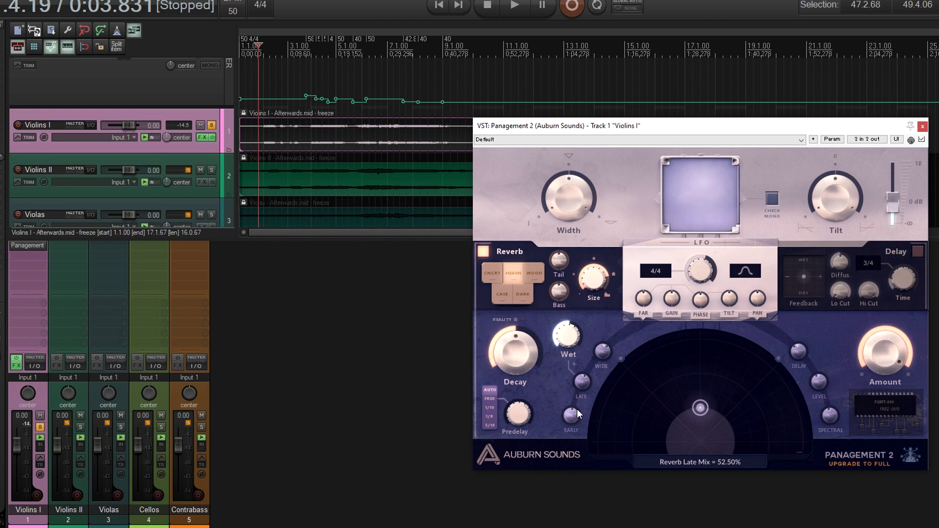
drag(577, 409, 579, 413)
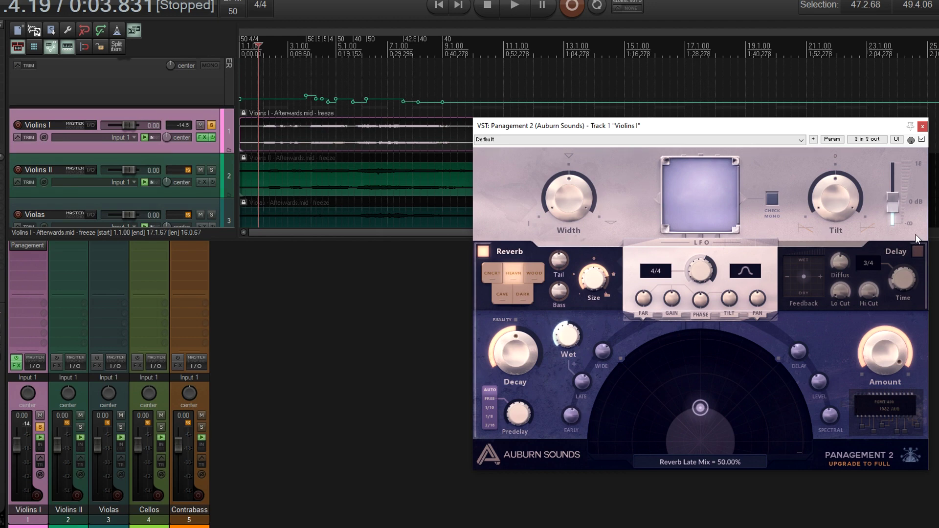
mouse_move(897, 204)
mouse_down()
mouse_move(898, 172)
mouse_move(897, 194)
mouse_up()
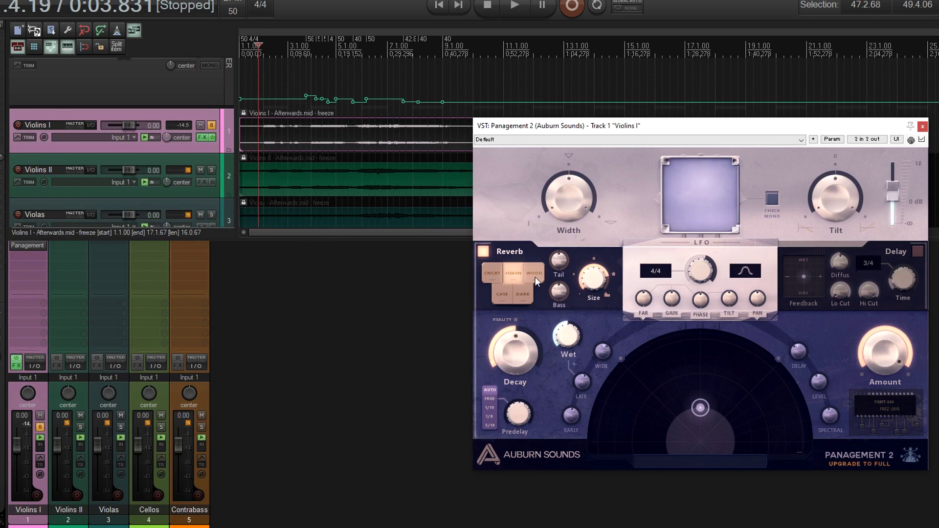
Compare the Concrete, Wood and Heaven reverb rooms during playback
click(503, 277)
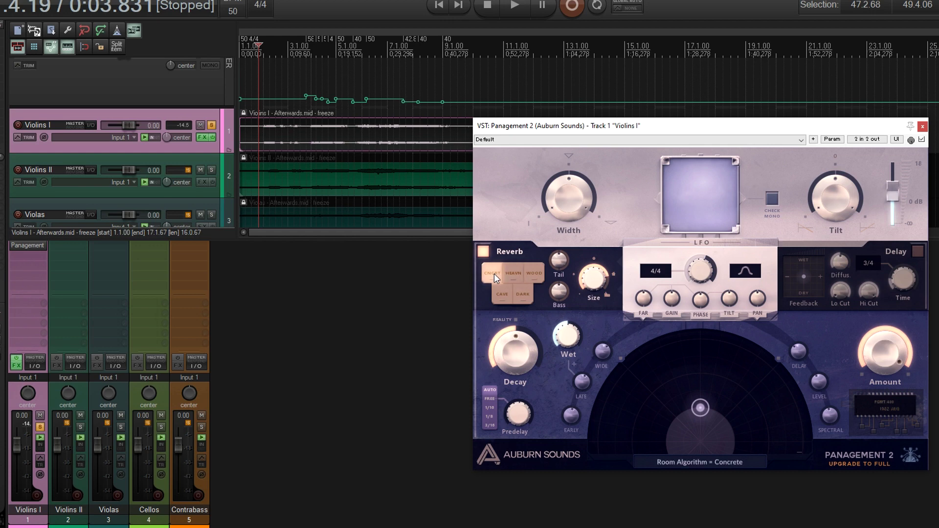
click(538, 274)
click(516, 7)
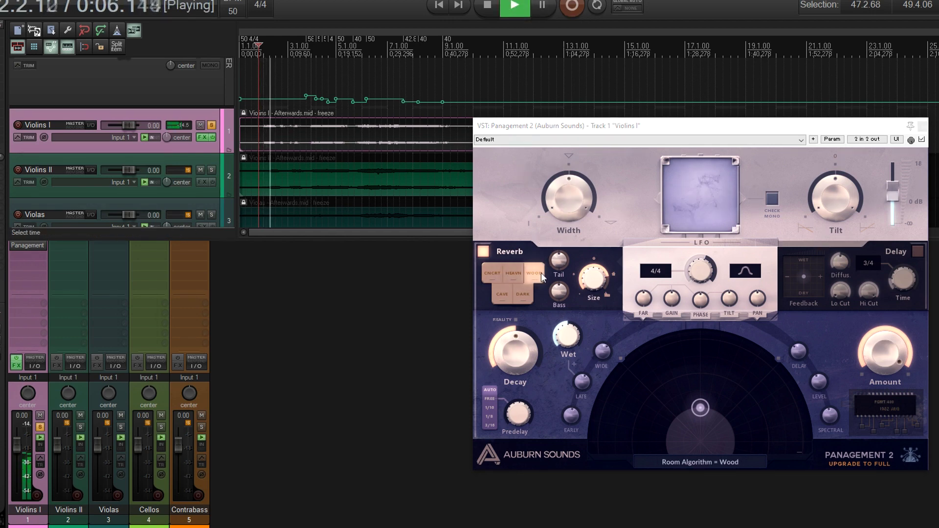
click(517, 274)
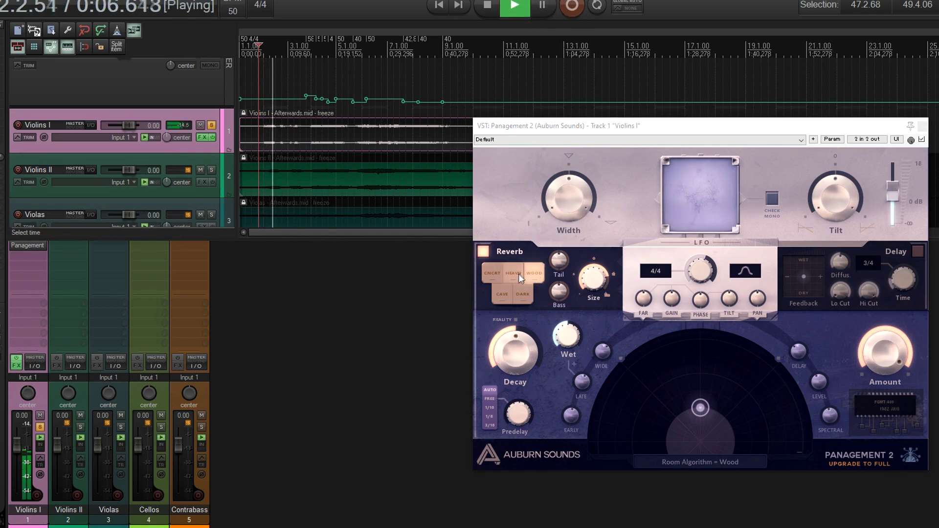
click(493, 270)
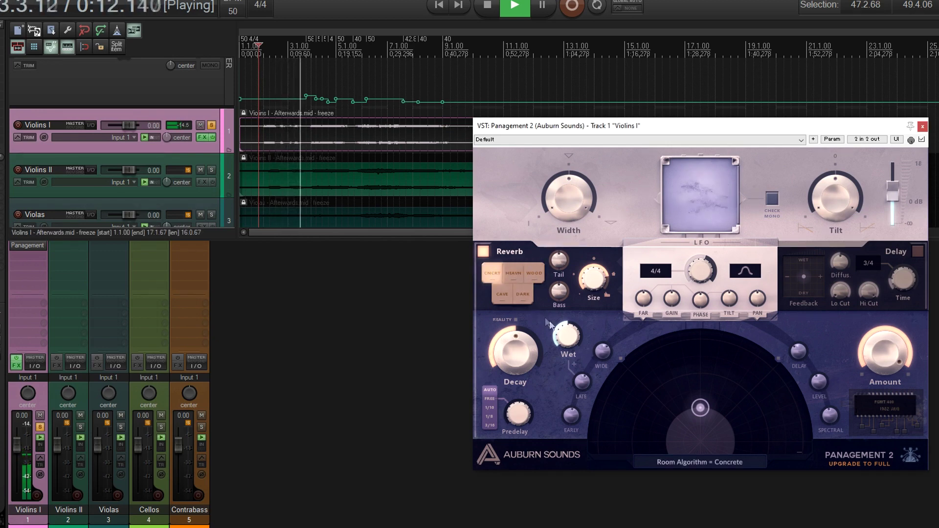
Set late mix to 100% and output to 10.8 dB, then settle on the Cave room and stop playback
drag(570, 338, 563, 223)
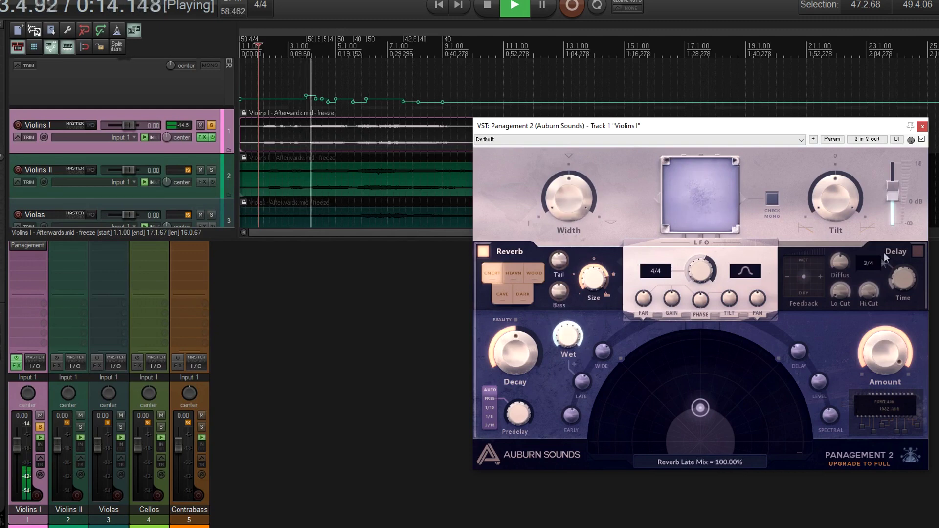
drag(893, 192, 893, 180)
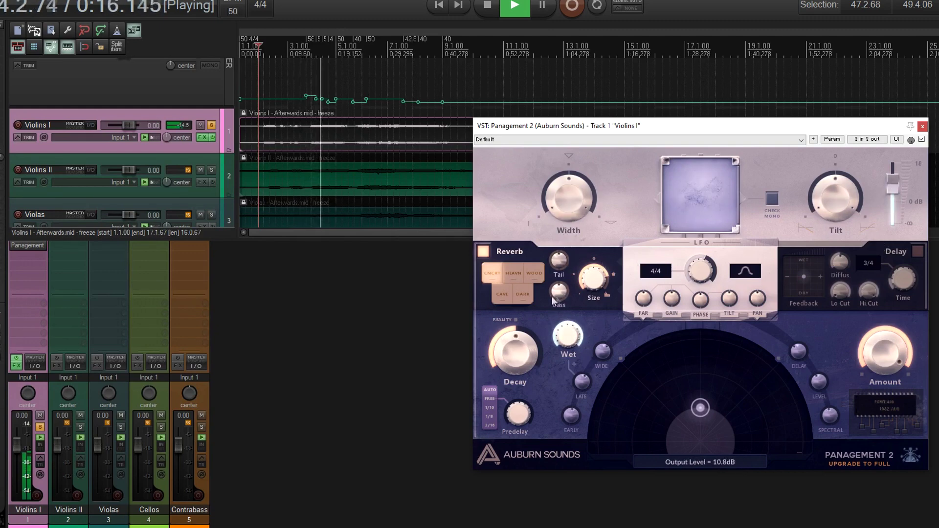
click(515, 296)
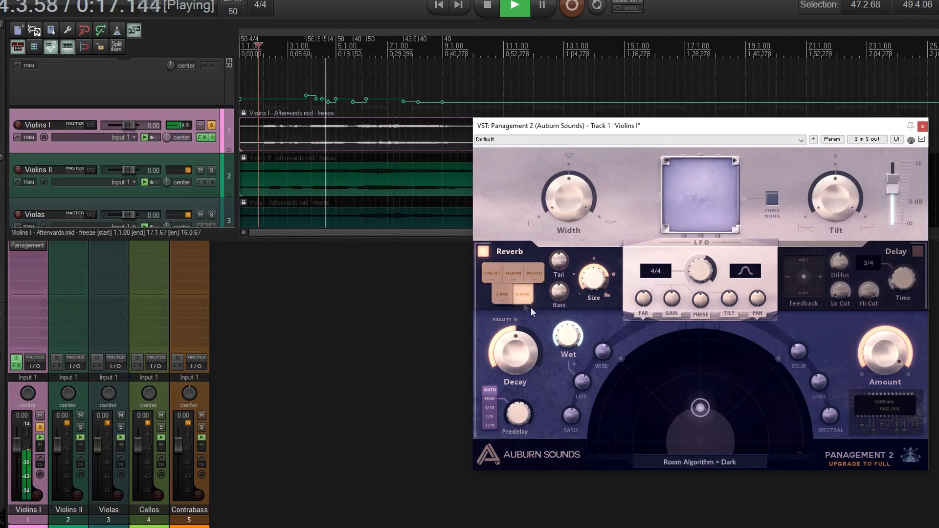
click(508, 296)
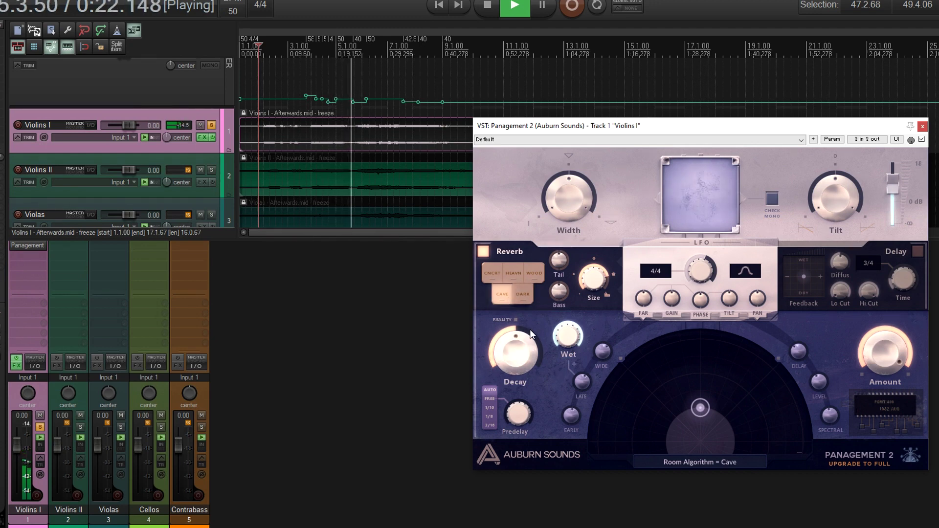
click(489, 10)
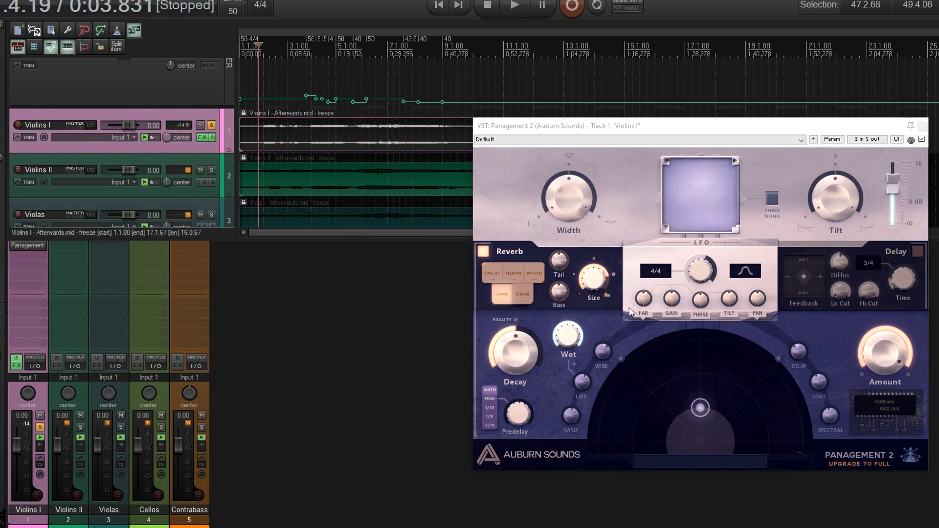
Turn reverb room size to 100%, late mix to about 50%, and lower the decay
drag(610, 287, 607, 328)
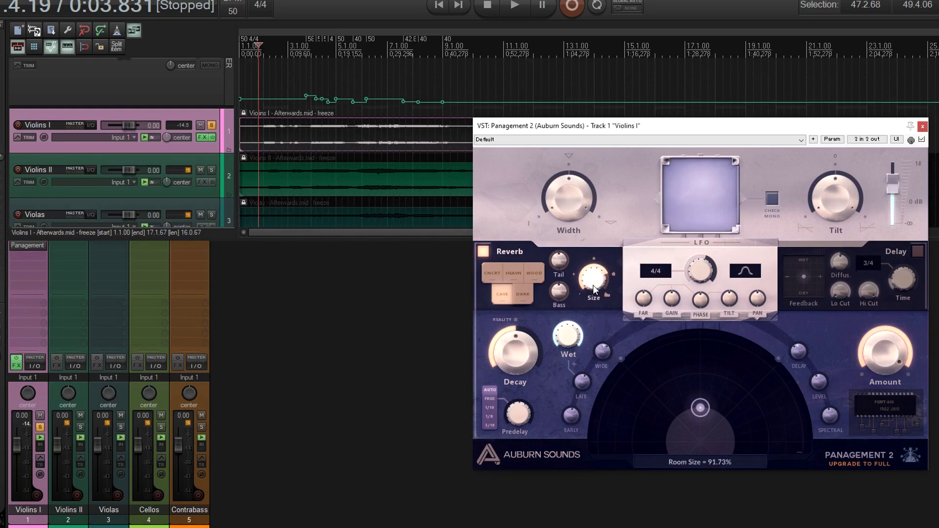
scroll(593, 286, up, 2)
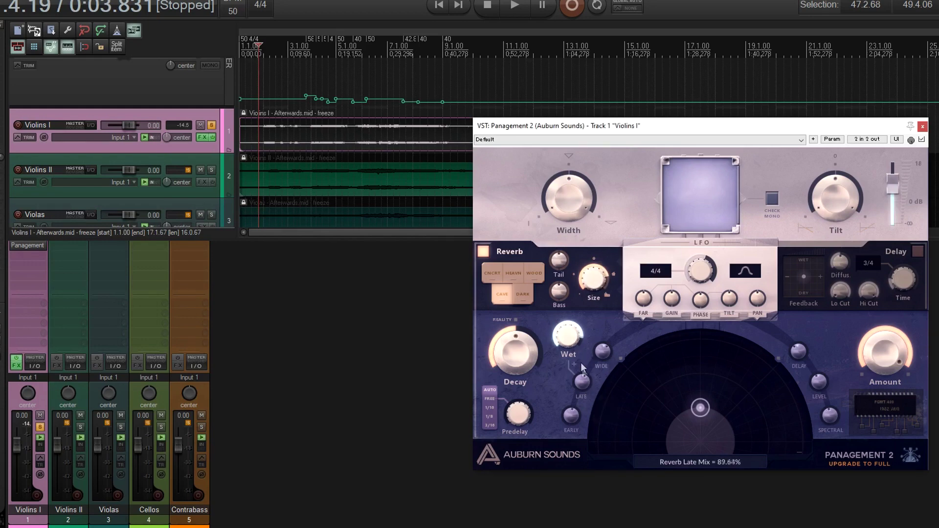
drag(580, 362, 594, 414)
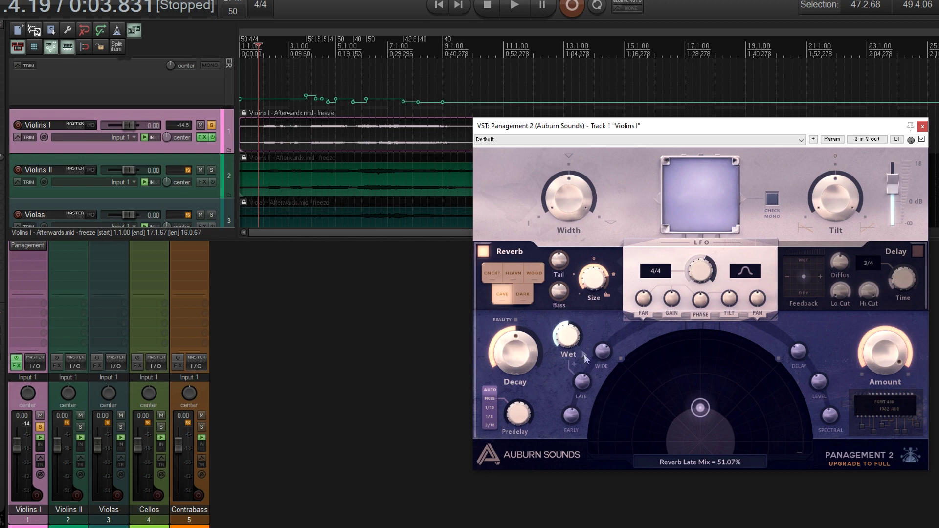
mouse_move(531, 366)
mouse_down()
mouse_move(530, 409)
mouse_move(521, 363)
mouse_up()
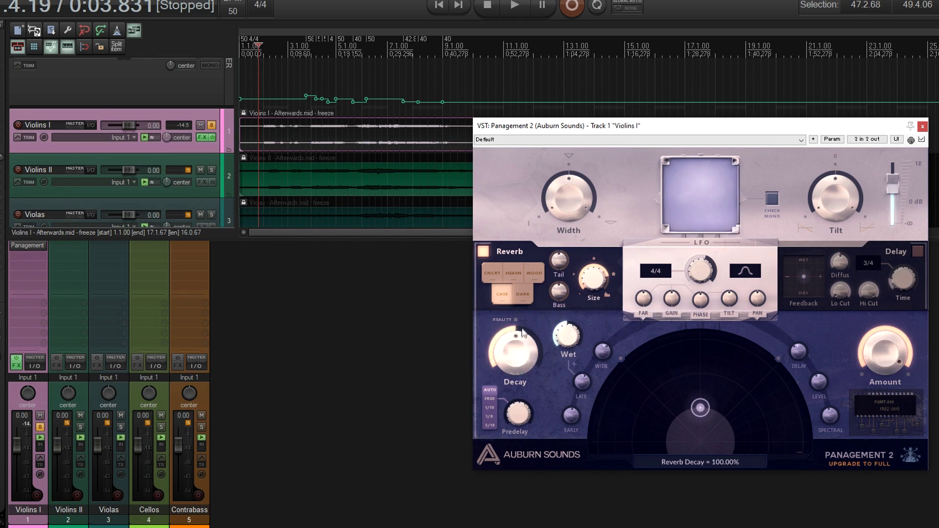
mouse_move(517, 319)
mouse_down()
mouse_move(552, 351)
mouse_move(542, 422)
mouse_move(516, 320)
mouse_up()
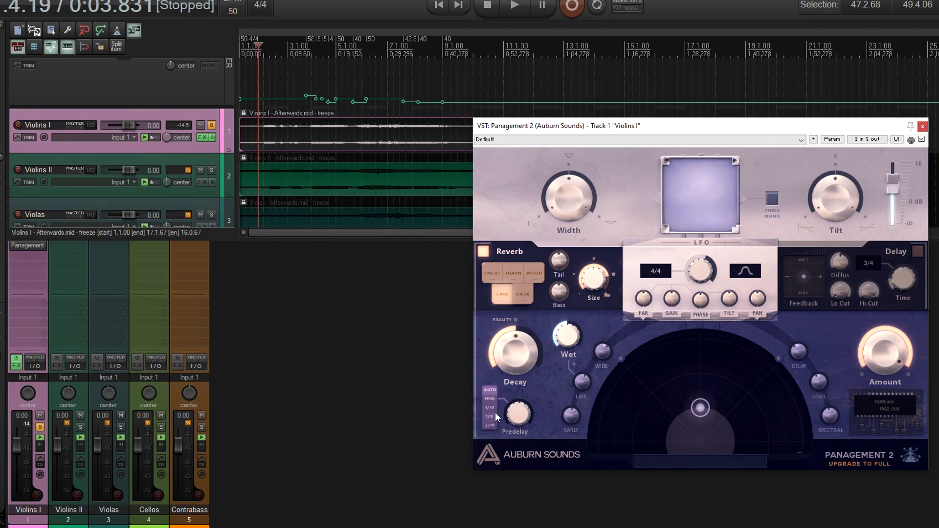
Try a free predelay time of 31.0 ms, reset it, and return predelay to Auto
click(491, 399)
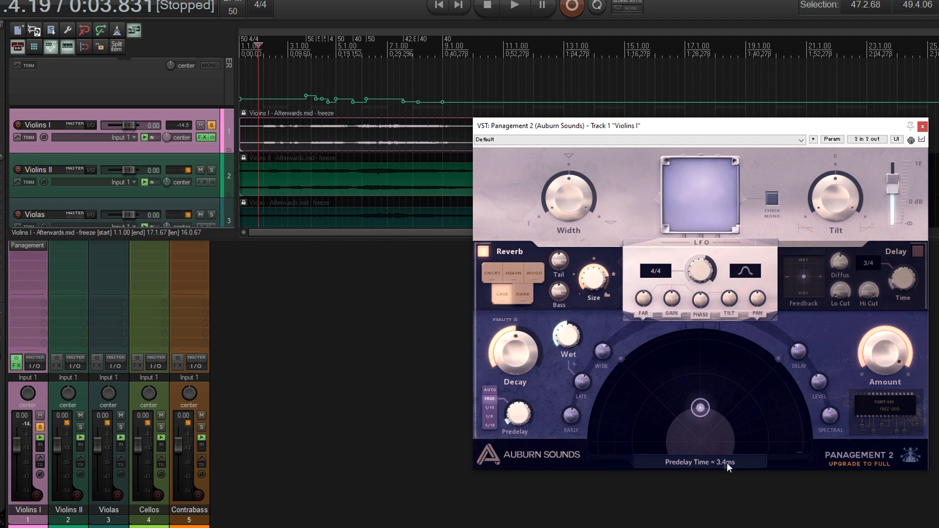
click(512, 415)
double_click(512, 415)
click(490, 390)
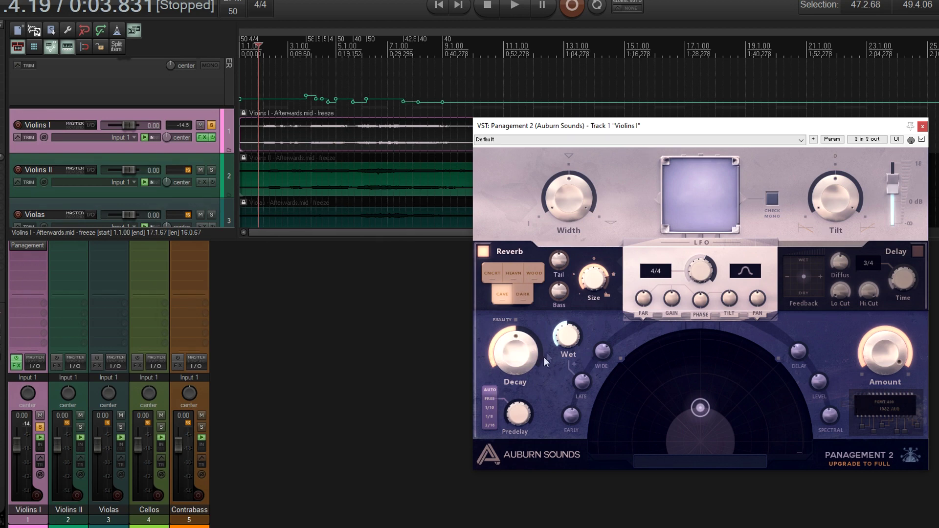
mouse_move(567, 337)
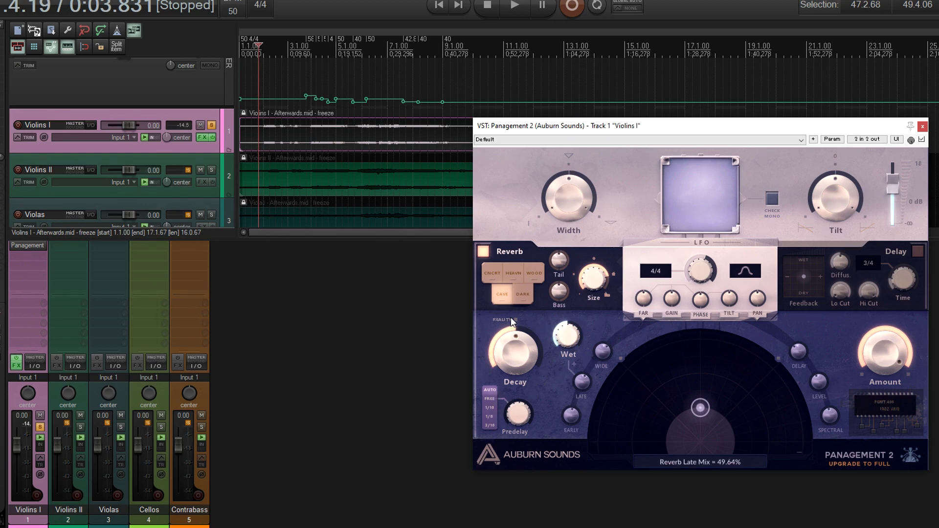
Choose the Concrete room with a 31.58% tail, then try and remove LFO Far modulation
click(497, 277)
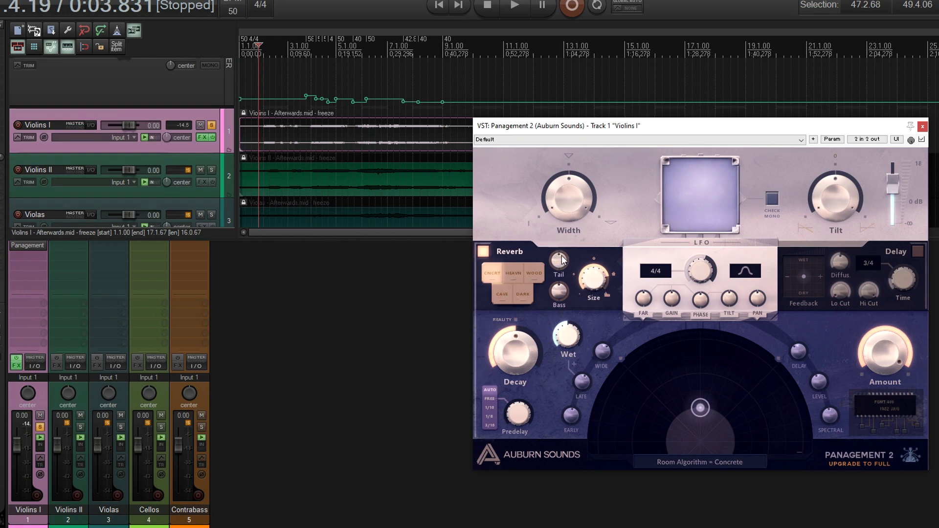
drag(561, 261, 567, 286)
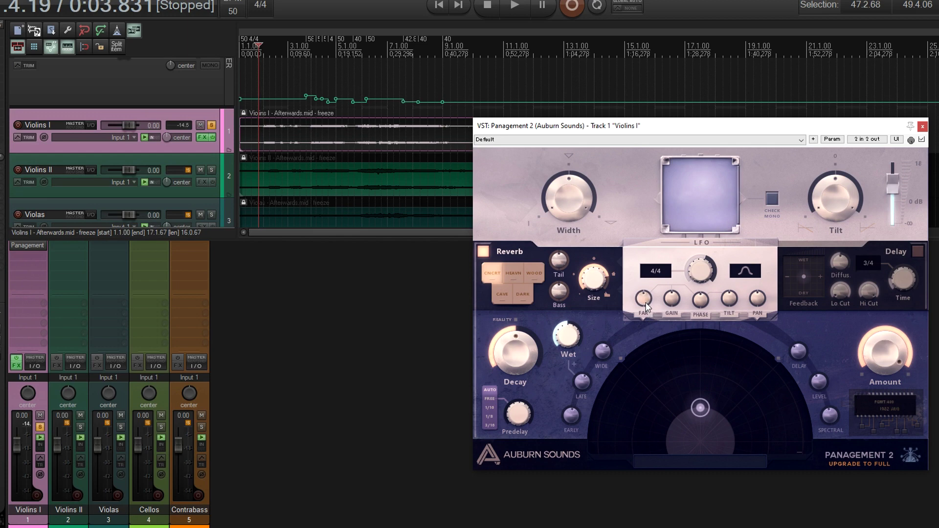
drag(646, 307, 651, 324)
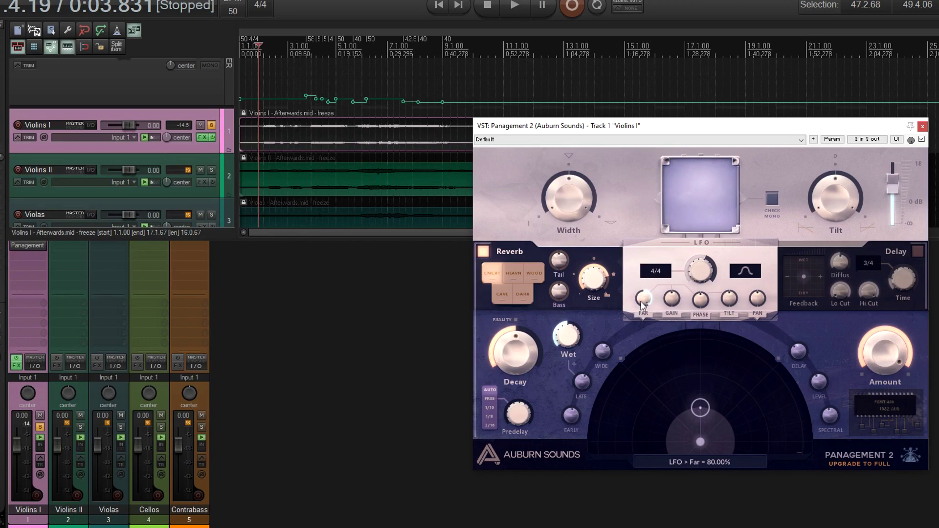
drag(643, 305, 653, 392)
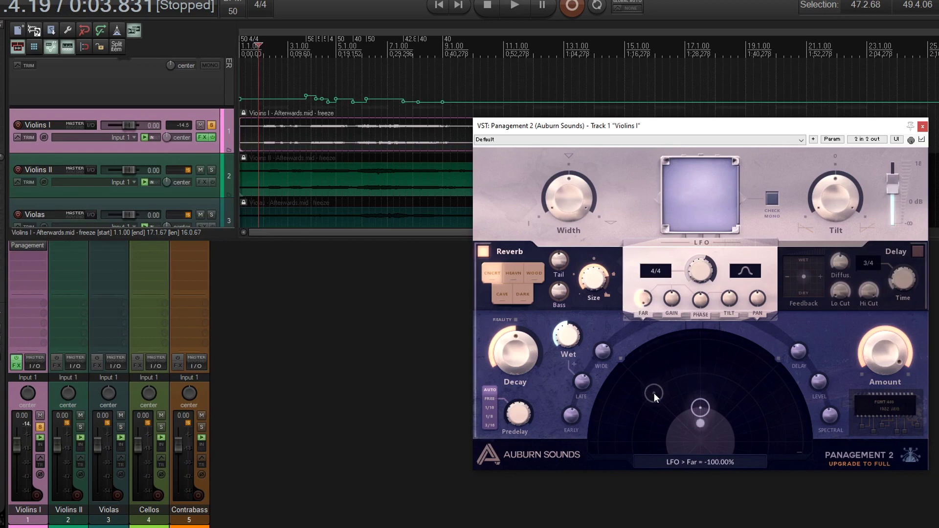
double_click(648, 300)
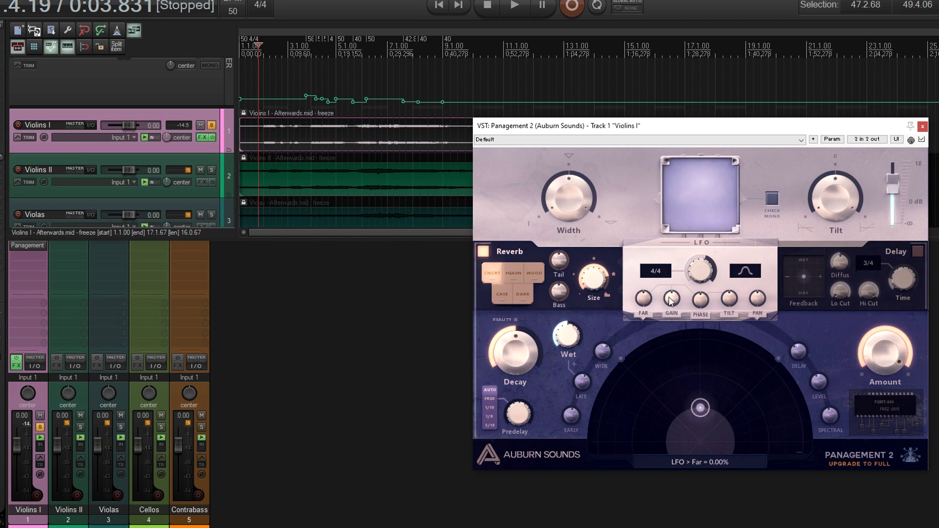
Try and remove LFO gain modulation, reset LFO phase to 0°, and add LFO tilt modulation
drag(672, 300, 663, 268)
double_click(673, 298)
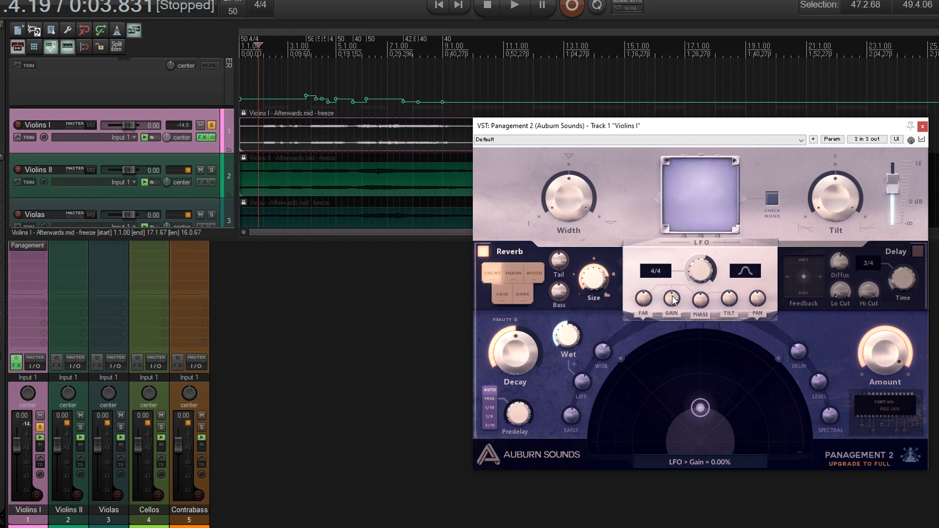
click(702, 304)
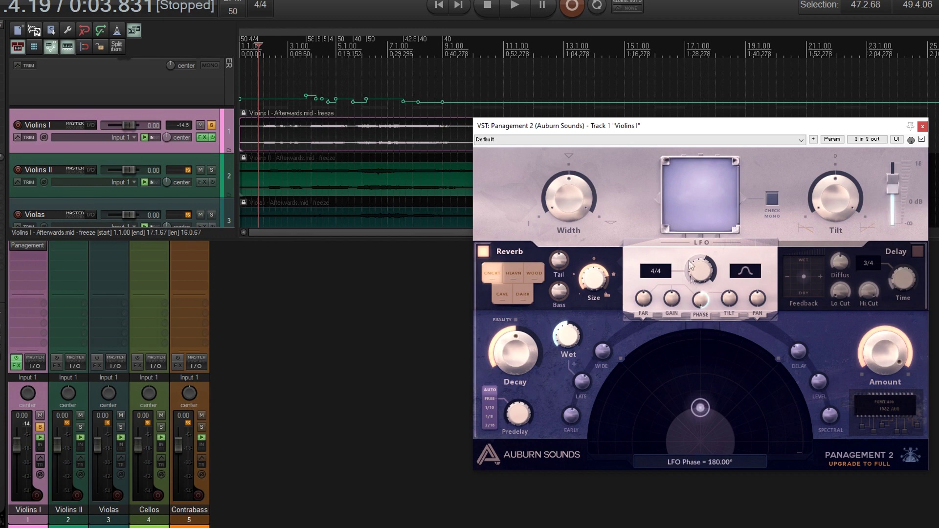
double_click(701, 306)
drag(732, 302, 727, 264)
Remove the LFO tilt modulation and audition the tilt at +6 dB and -6 dB before resetting to 0 dB
double_click(735, 302)
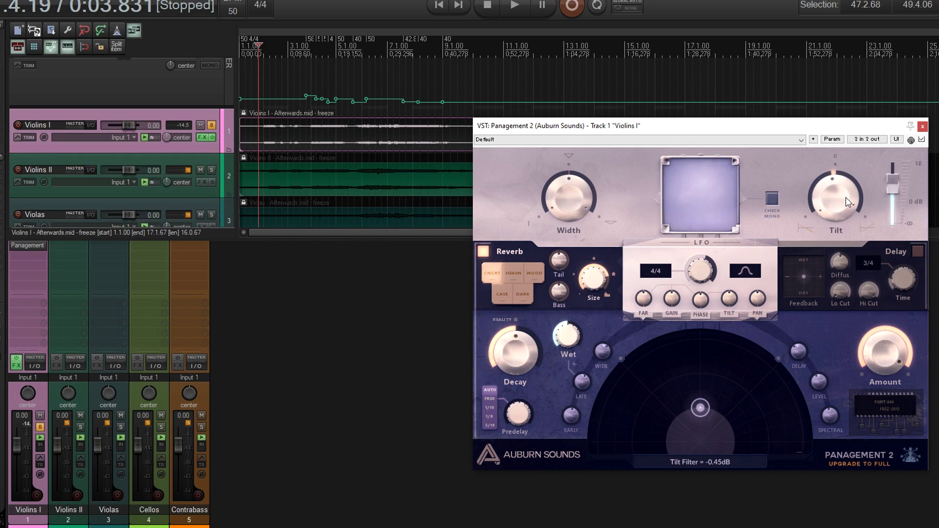
click(508, 6)
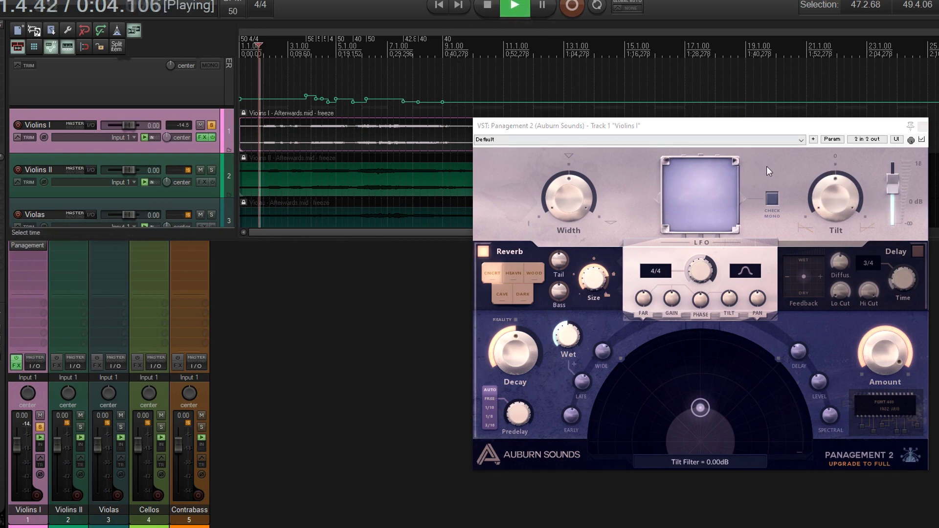
drag(833, 196, 825, 130)
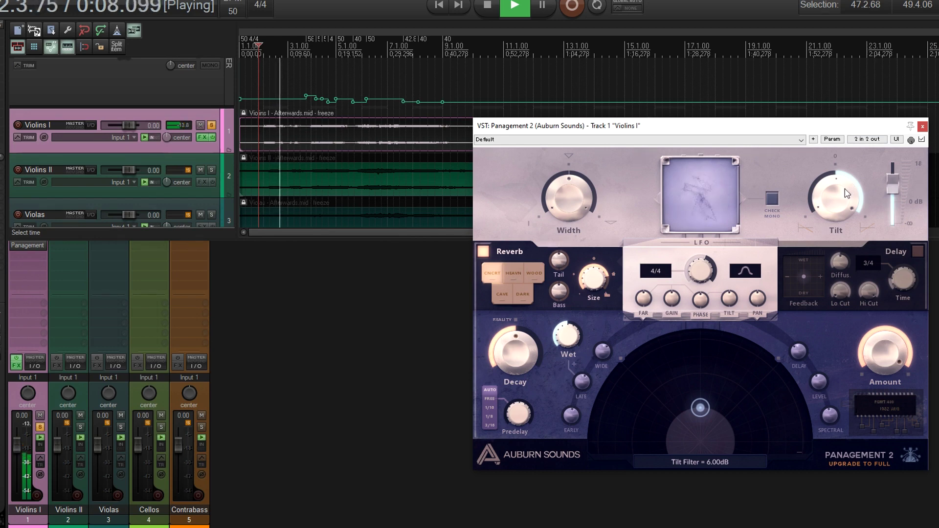
drag(844, 198, 861, 460)
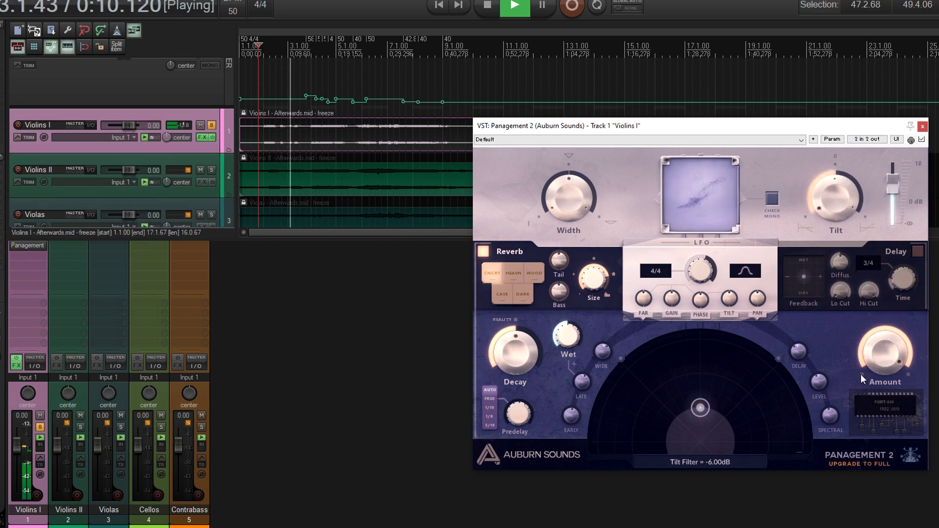
double_click(844, 198)
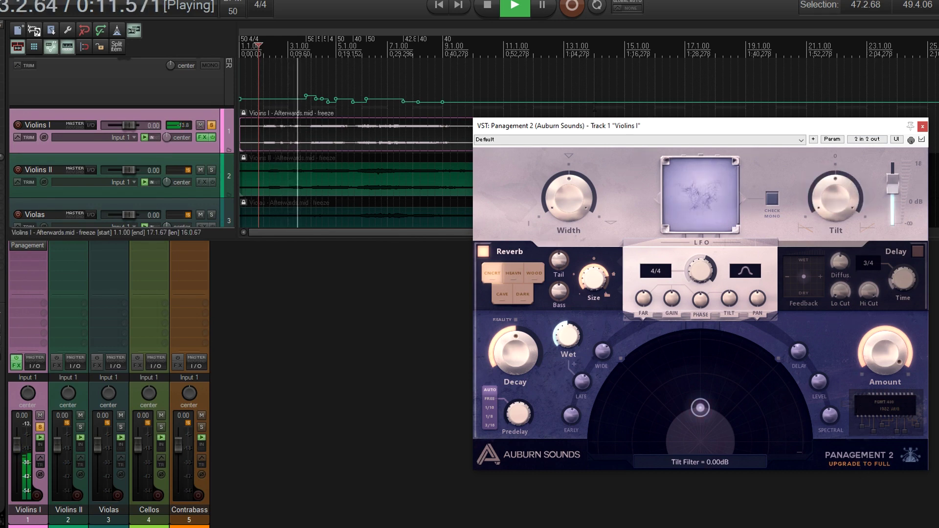
click(487, 12)
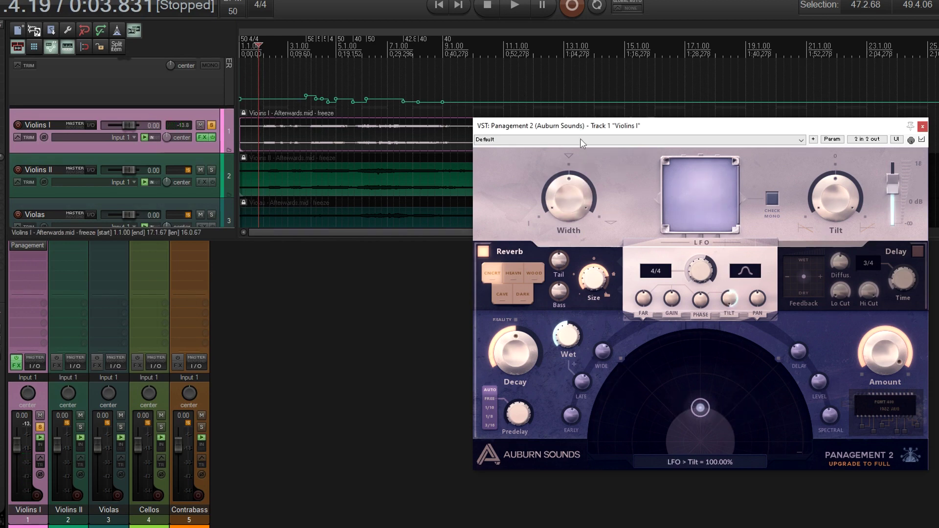
Play Violins I once more, then stop playback
click(519, 6)
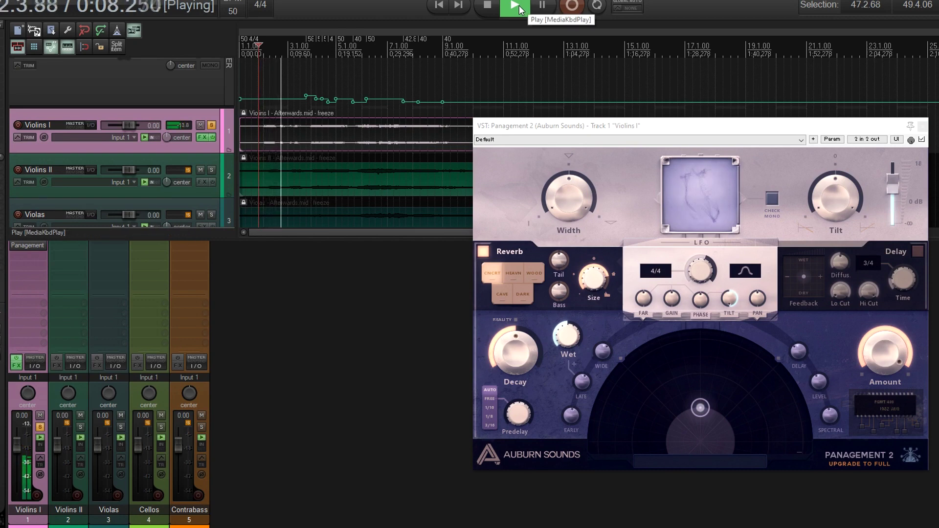
click(494, 11)
click(732, 300)
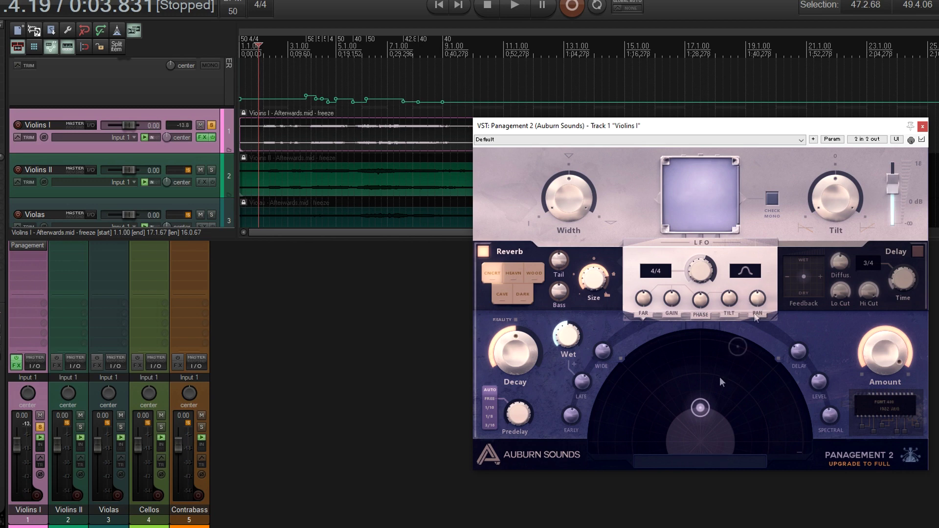
Set LFO pan modulation to 56.25% and Far modulation to -55%, then audition once
drag(762, 290, 751, 252)
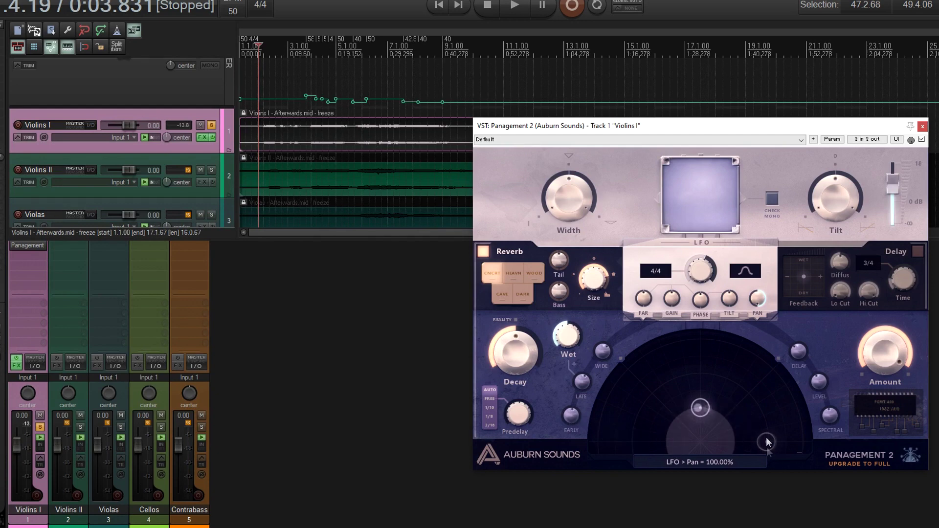
drag(761, 300, 762, 323)
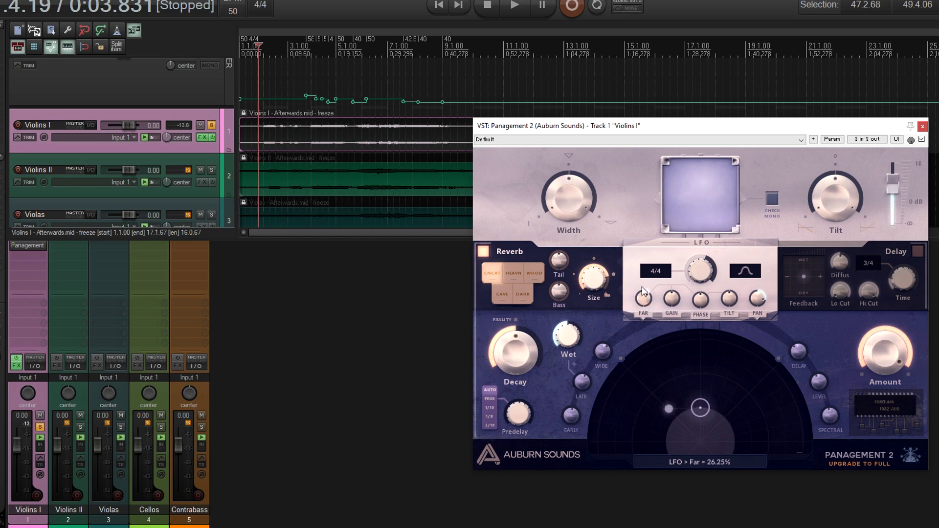
drag(643, 299, 650, 334)
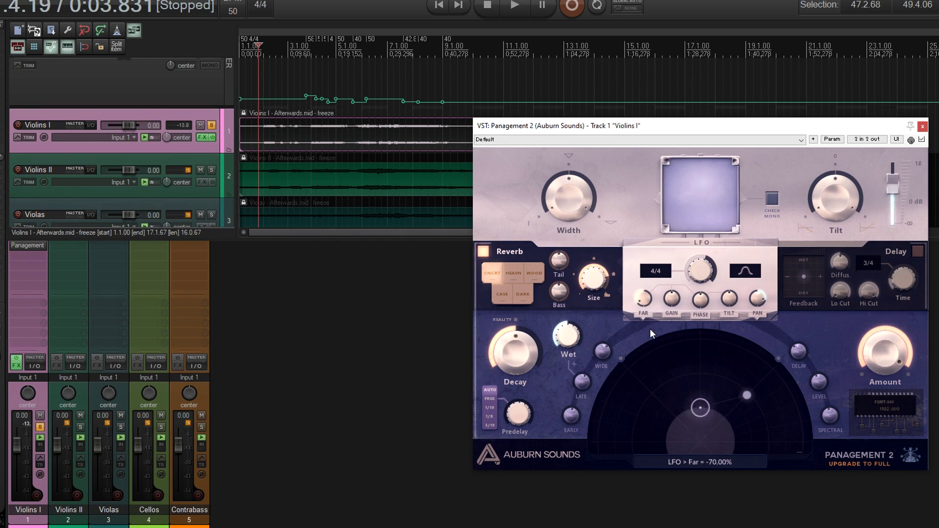
drag(650, 329, 650, 322)
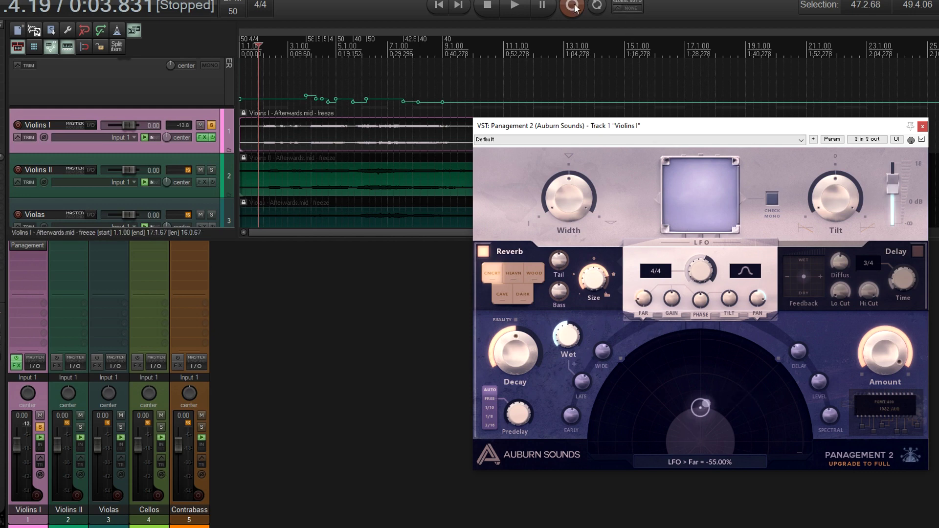
click(515, 6)
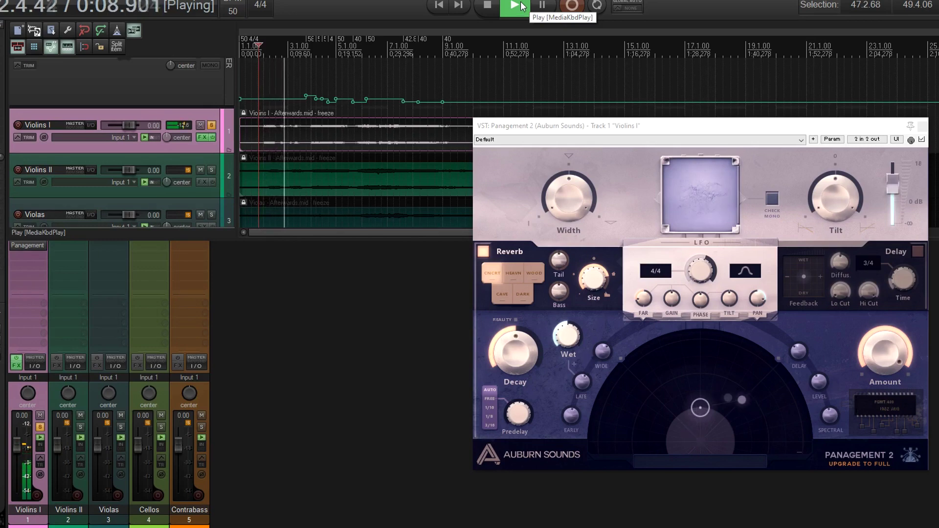
click(490, 6)
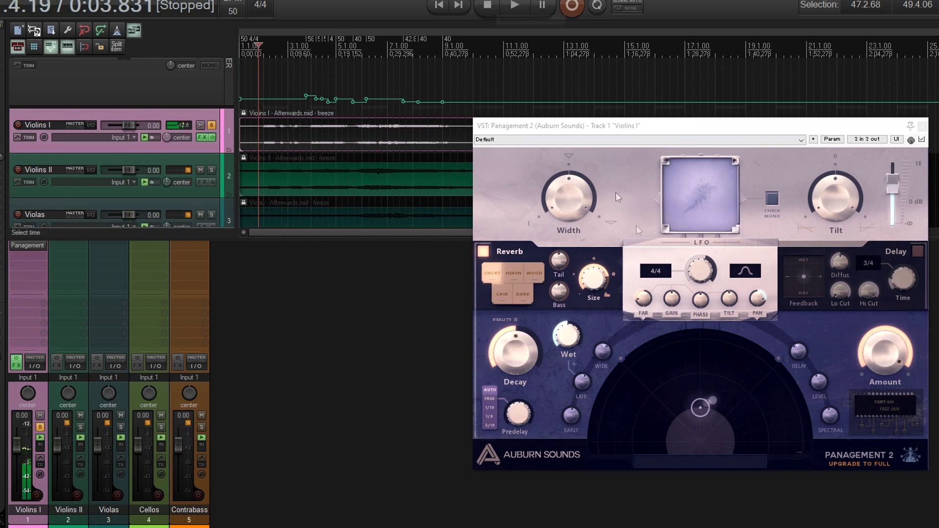
Switch the 4/4 LFO to the triplet stair wave and audition it during playback
click(750, 271)
click(661, 270)
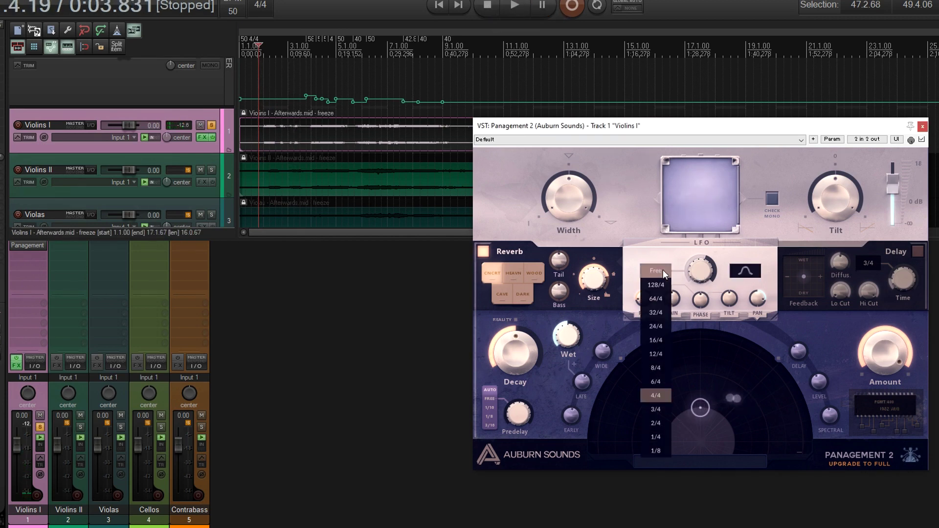
click(748, 272)
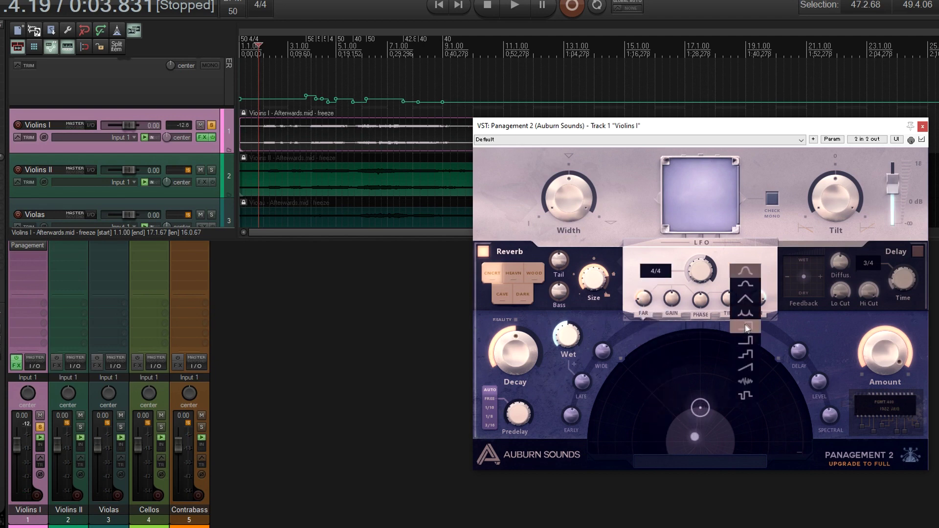
click(746, 354)
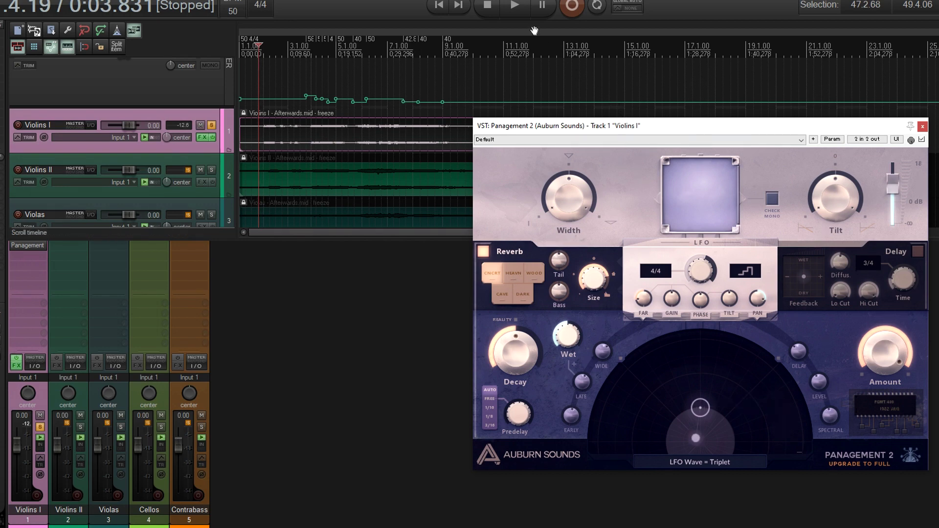
click(521, 5)
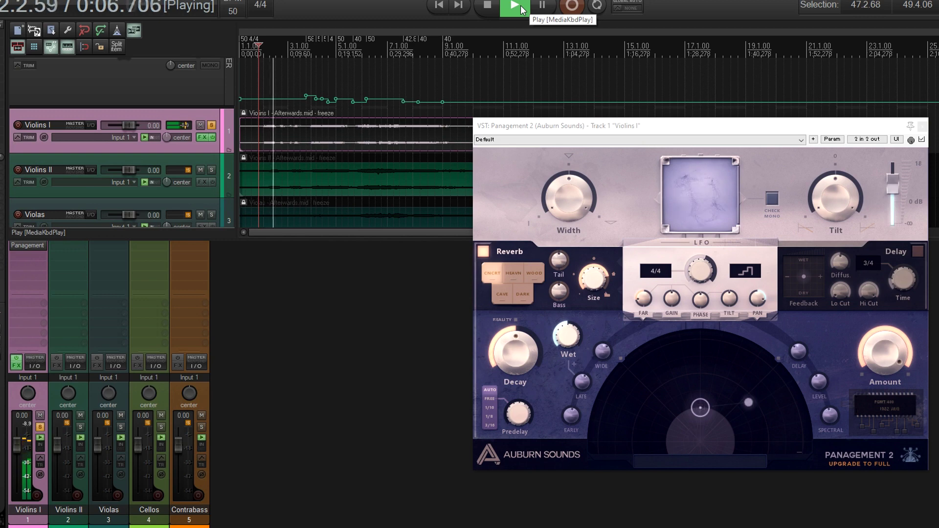
key(space)
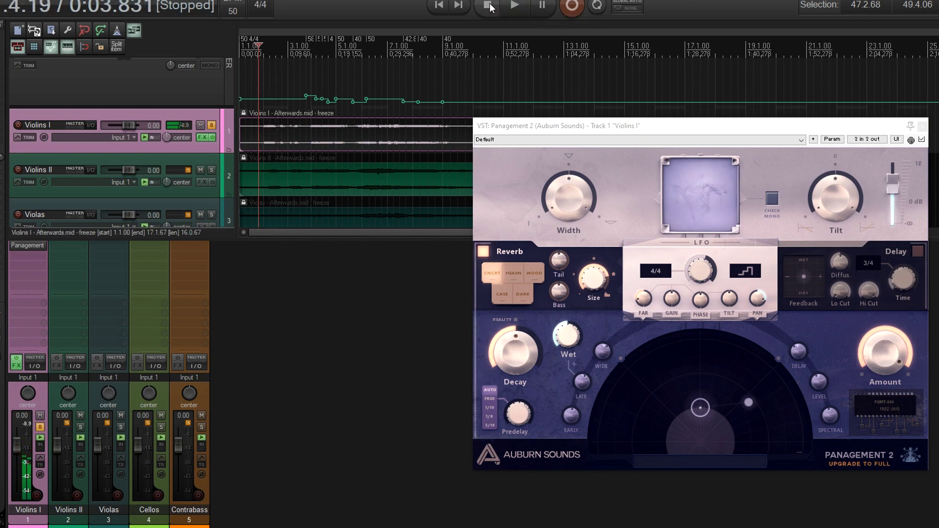
Set the LFO wave back to Sine and zero its Far and Pan modulation amounts
click(748, 272)
click(749, 271)
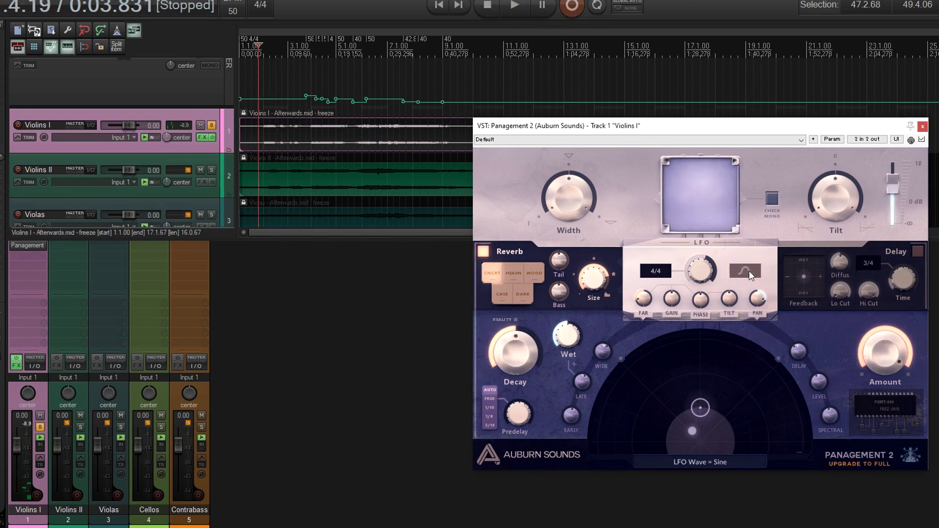
double_click(644, 300)
double_click(759, 299)
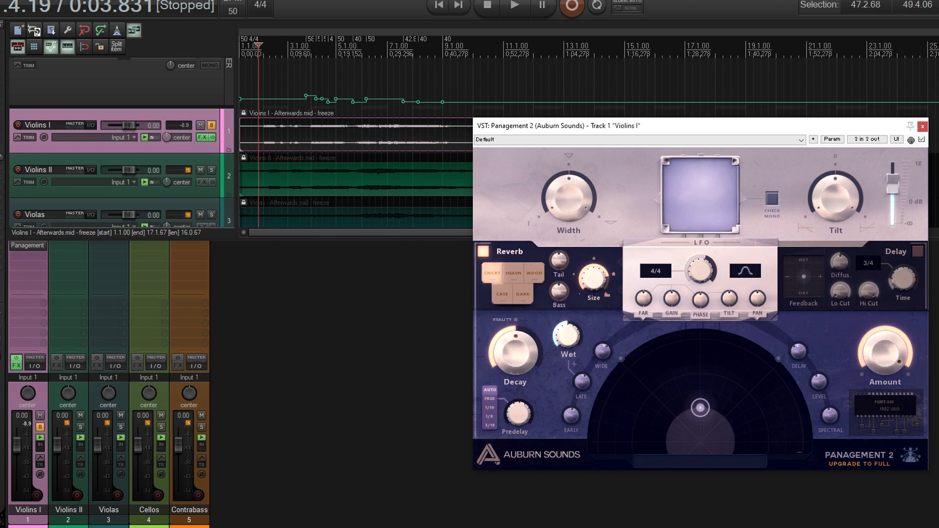
click(882, 268)
click(771, 201)
drag(703, 406, 633, 408)
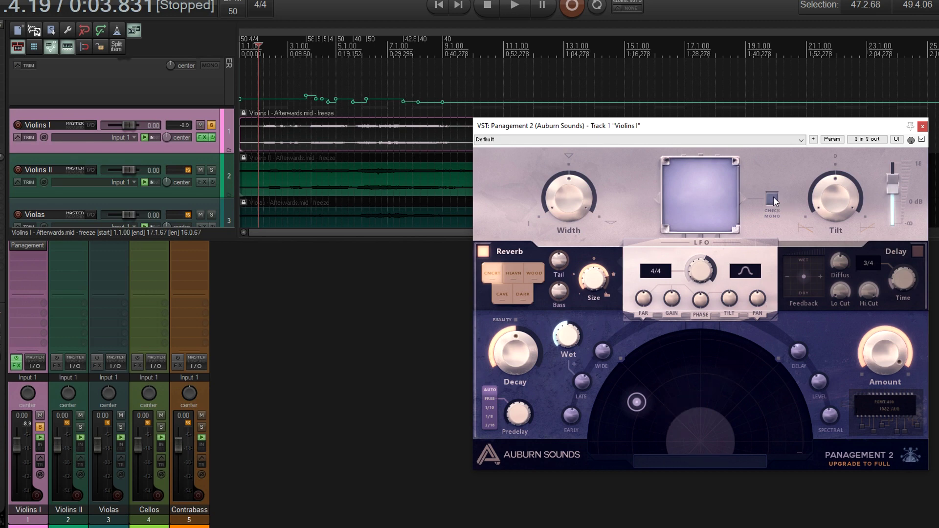
drag(637, 402, 642, 405)
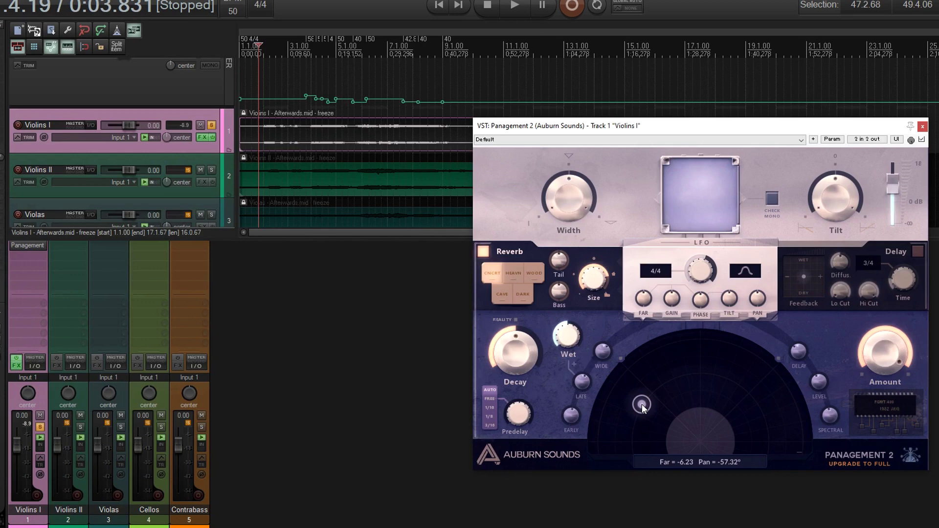
click(780, 355)
click(619, 357)
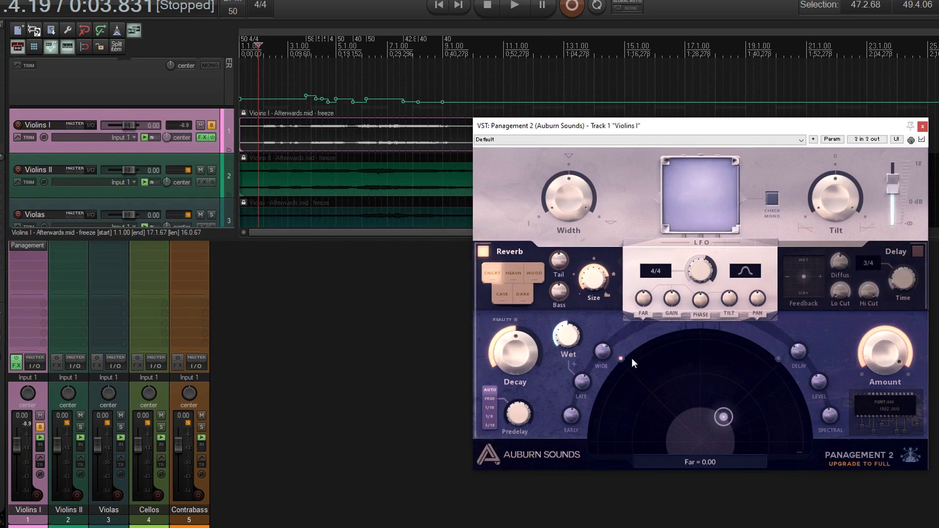
click(779, 359)
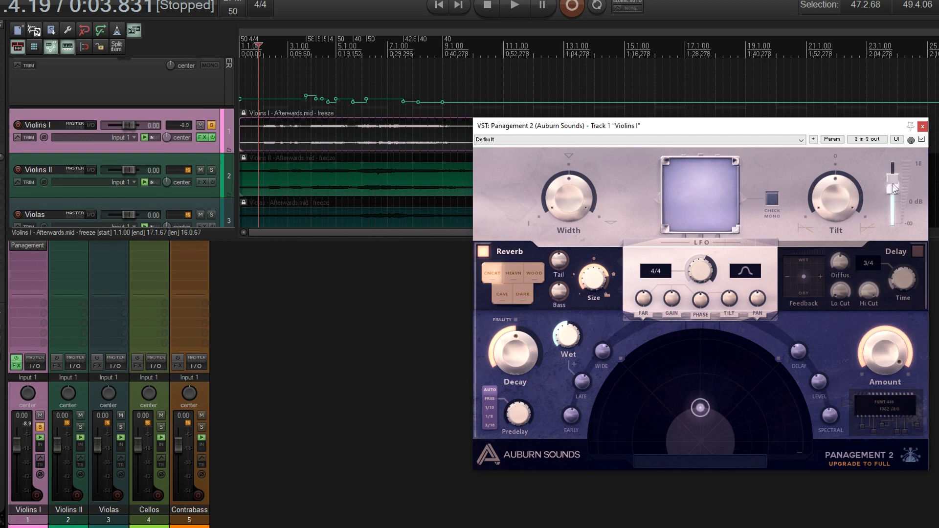
drag(893, 183, 896, 193)
Place Violins I far left at Pan -83.87°, Far -5.82, and A/B it against bypass during playback
drag(703, 409, 634, 435)
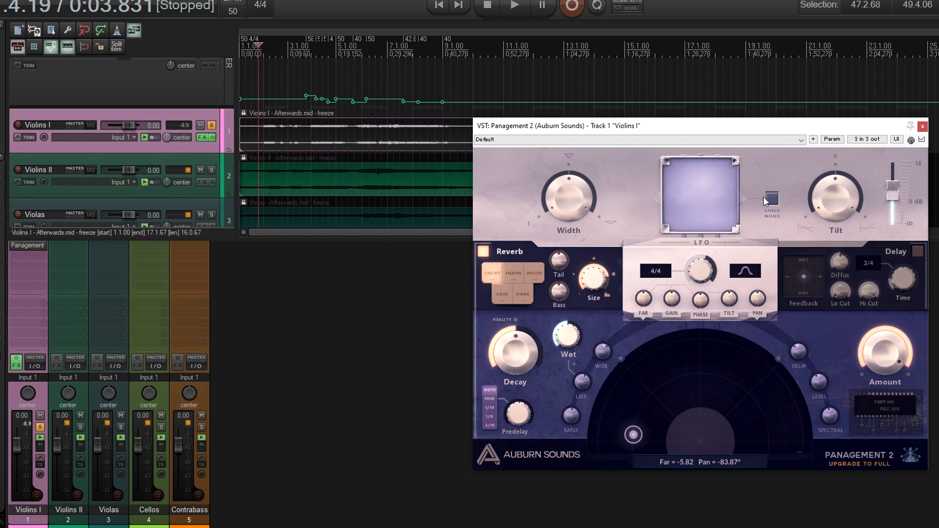
click(515, 6)
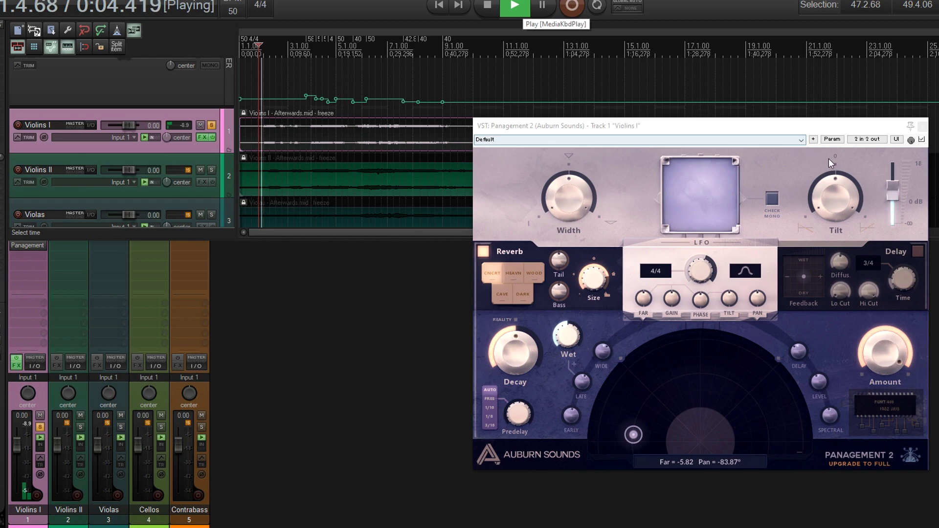
click(922, 141)
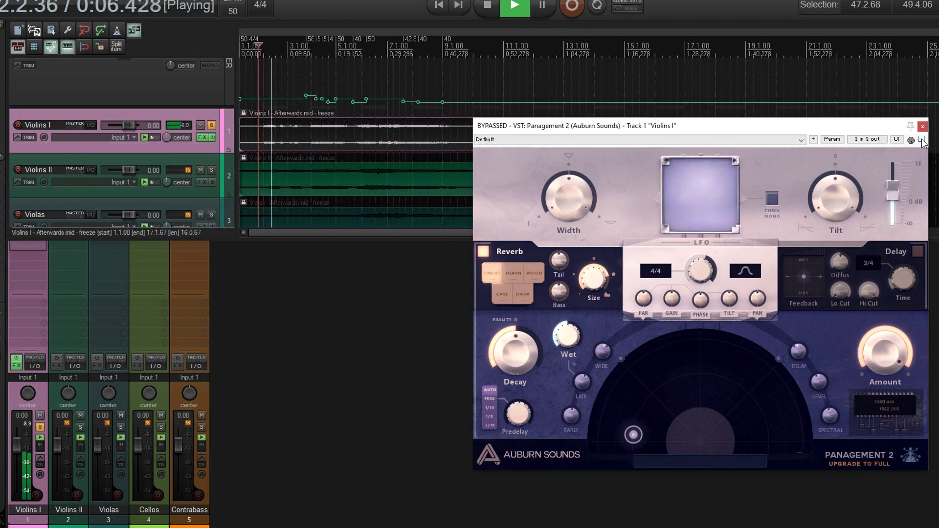
click(922, 140)
Raise the output to 11.7 dB, compare with bypass, then copy Panagement onto Violins II
mouse_move(897, 184)
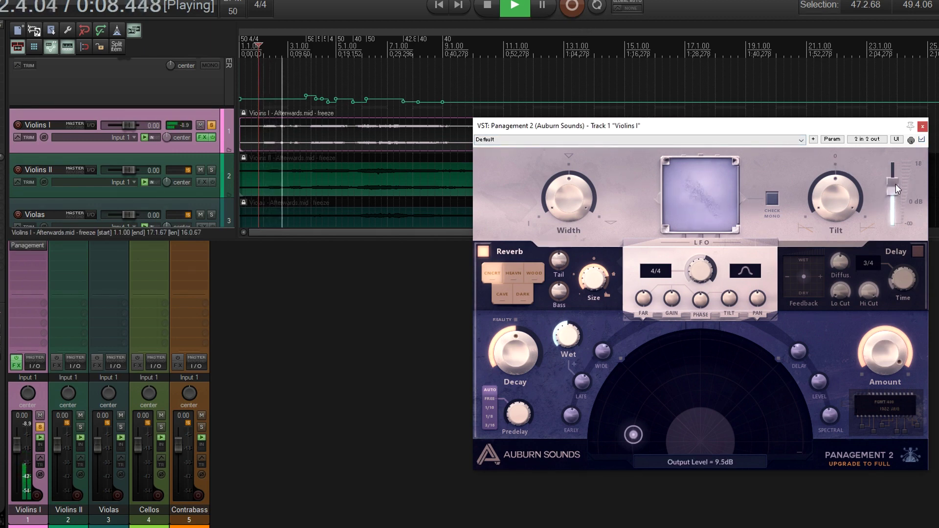
drag(896, 182, 896, 175)
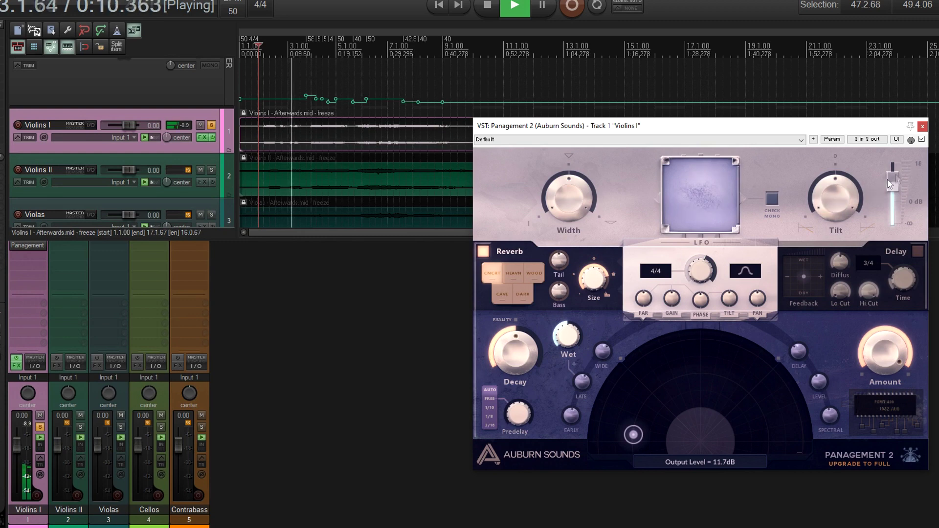
click(923, 140)
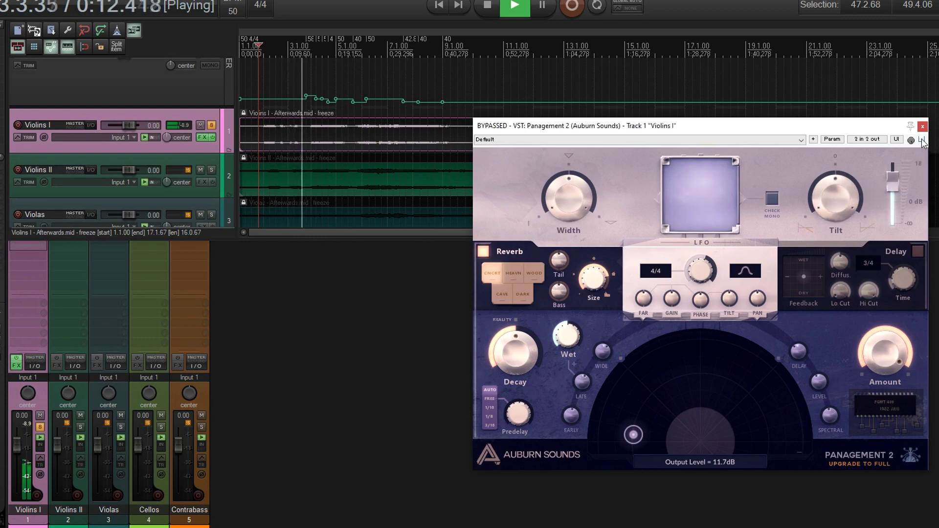
click(922, 140)
click(488, 6)
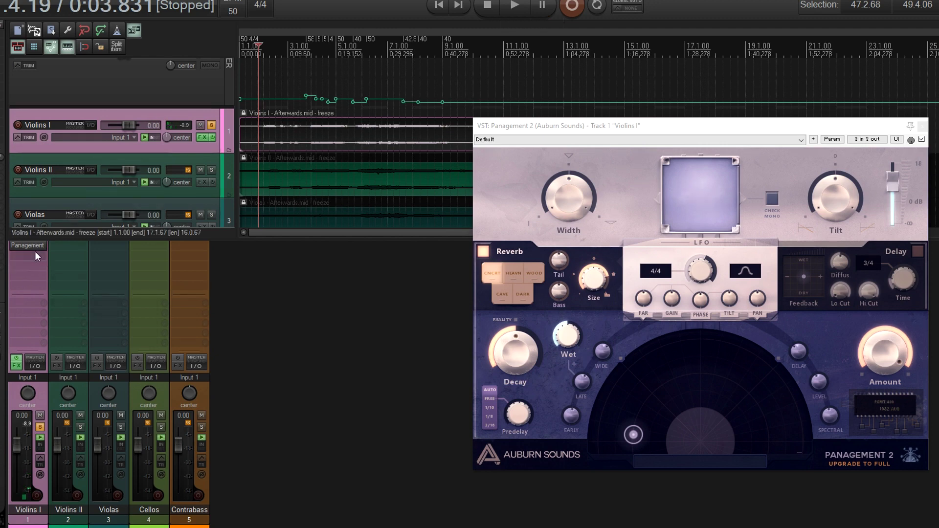
drag(28, 246, 69, 246)
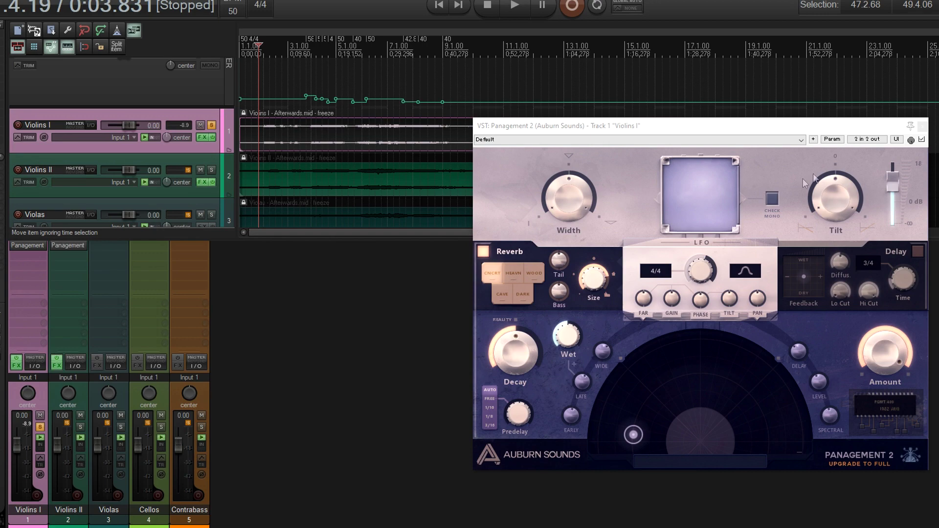
Open Violins II's Panagement and place its source left of centre at Pan -45.86°, Far -3.20
click(923, 127)
click(73, 248)
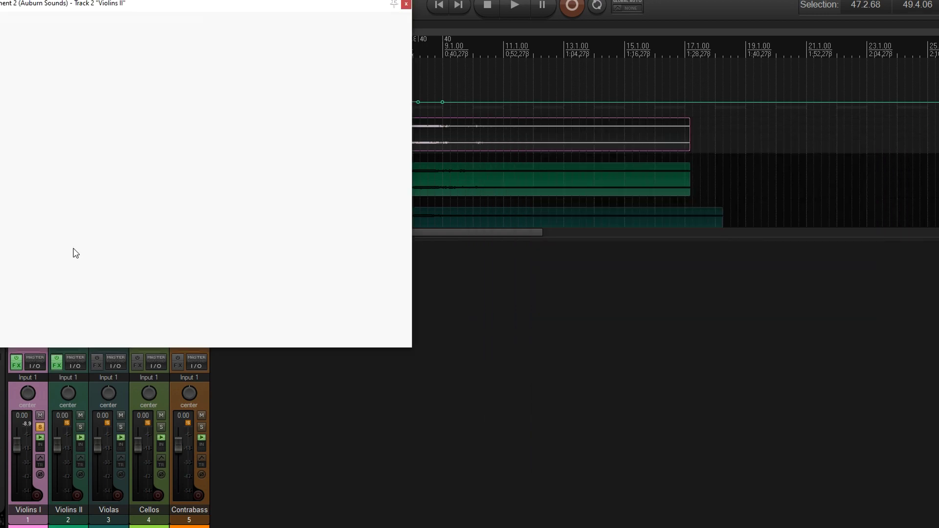
drag(185, 10, 550, 87)
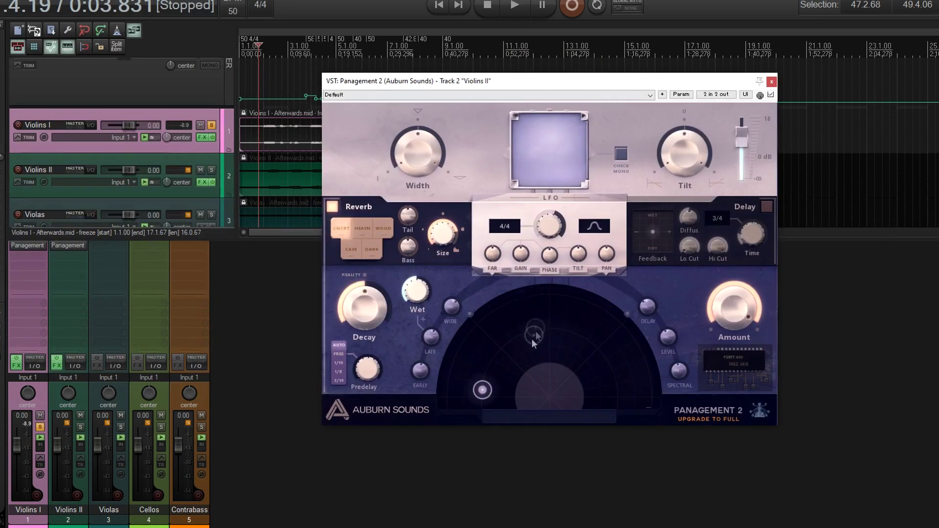
drag(482, 389, 513, 365)
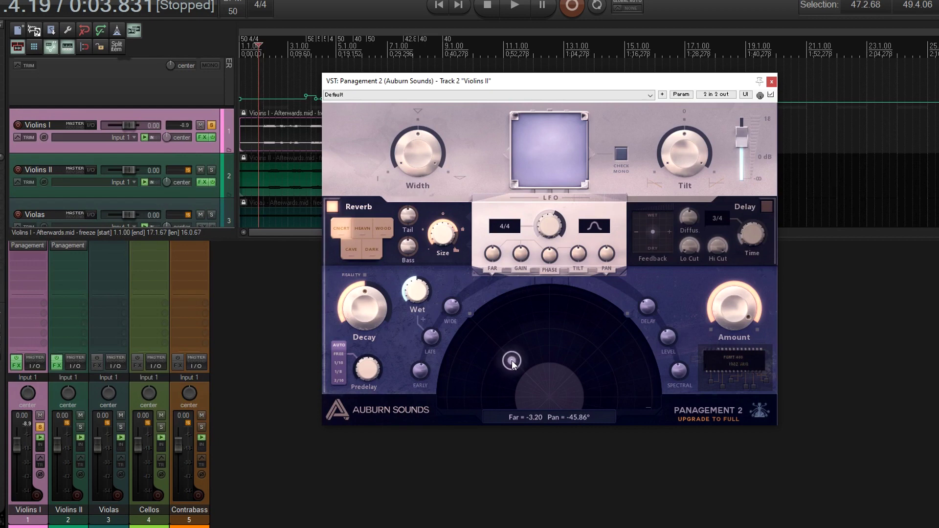
Copy Panagement from Violins II onto Violas and place its source near centre
click(771, 82)
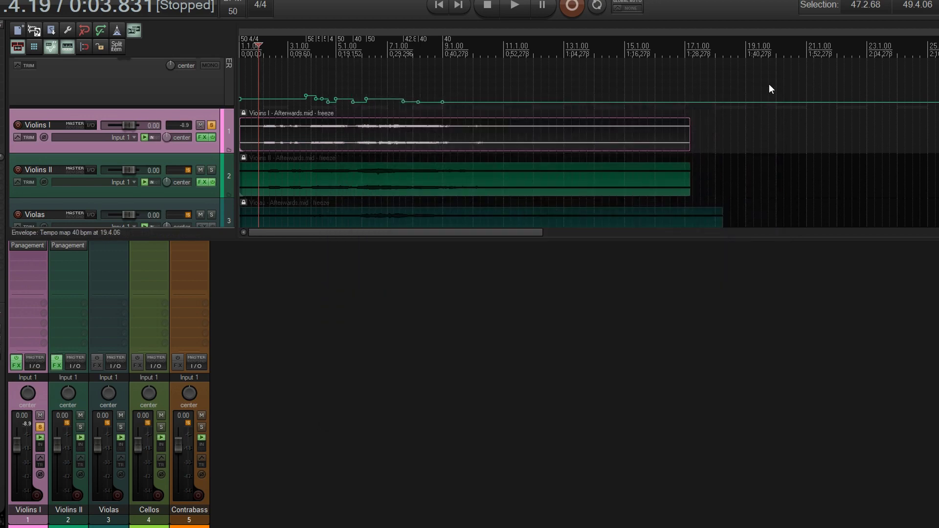
drag(75, 247, 104, 245)
click(104, 246)
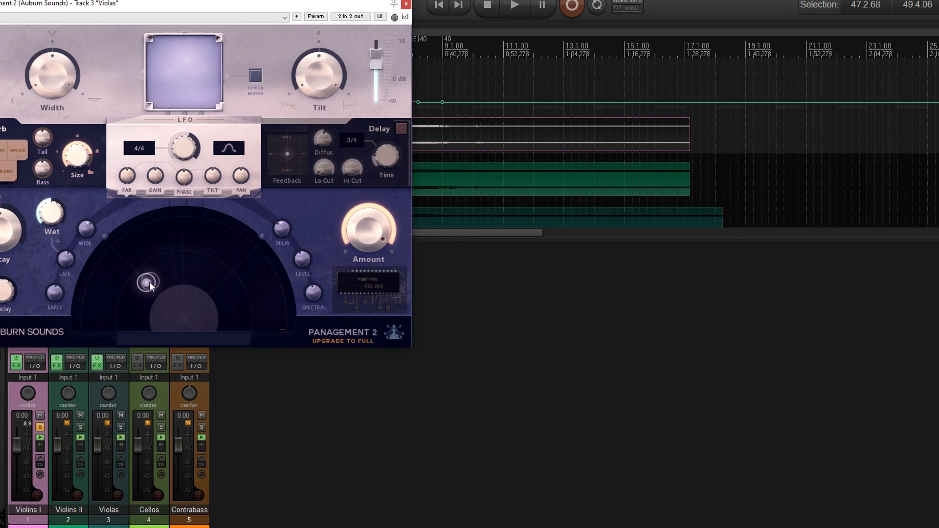
drag(147, 283, 183, 269)
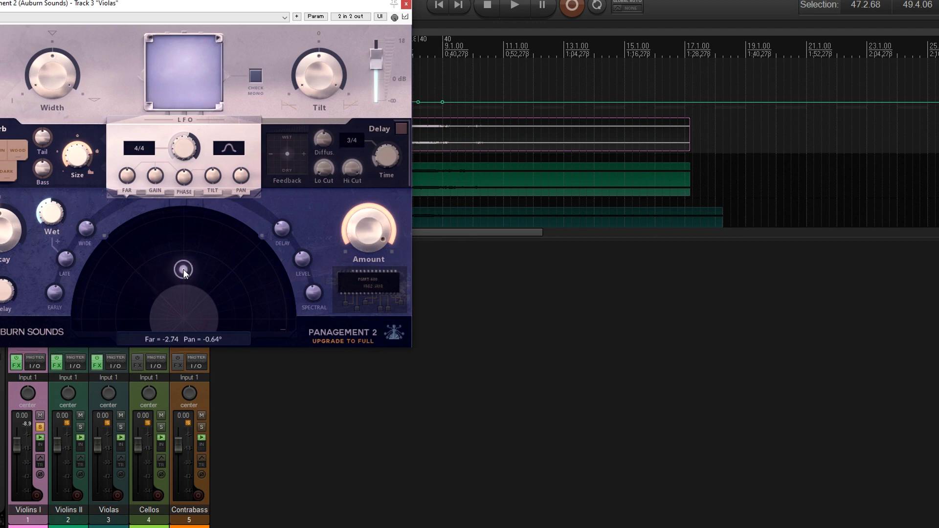
Copy Panagement onto Cellos and pan its source far right, near 79°
click(405, 5)
drag(111, 245, 140, 242)
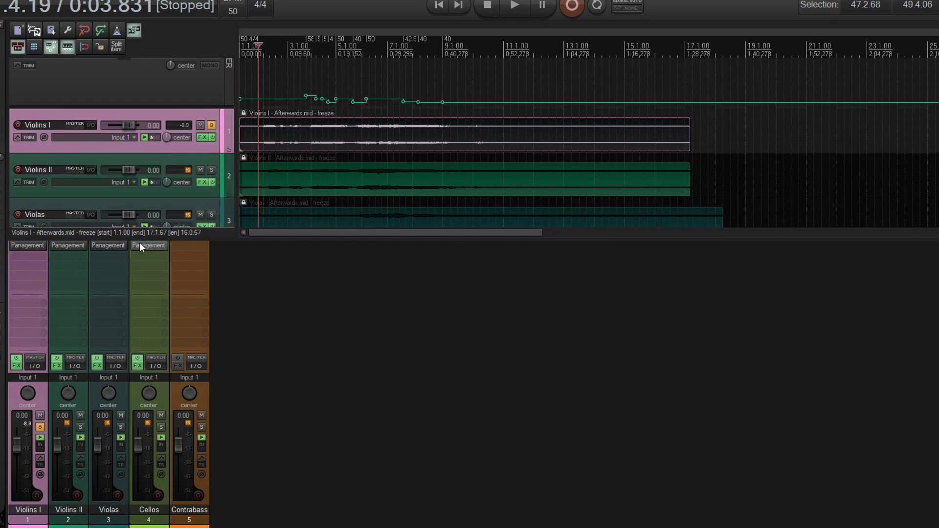
click(149, 245)
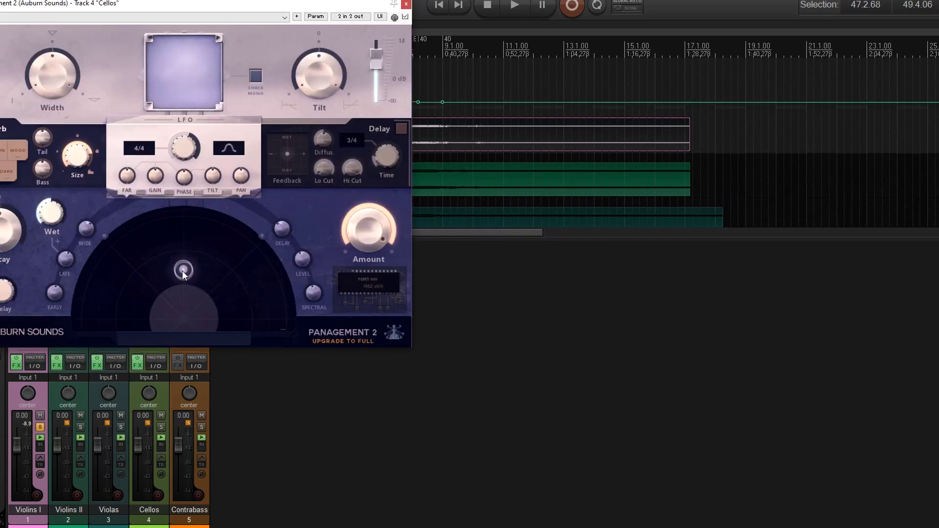
drag(184, 275, 252, 310)
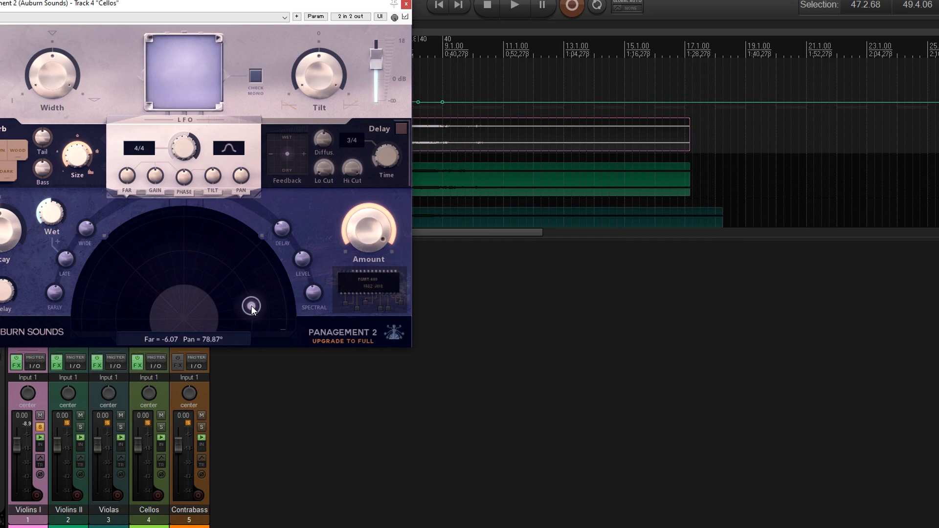
Copy Panagement onto Contrabass and place it right and further back at 60.66°
click(406, 4)
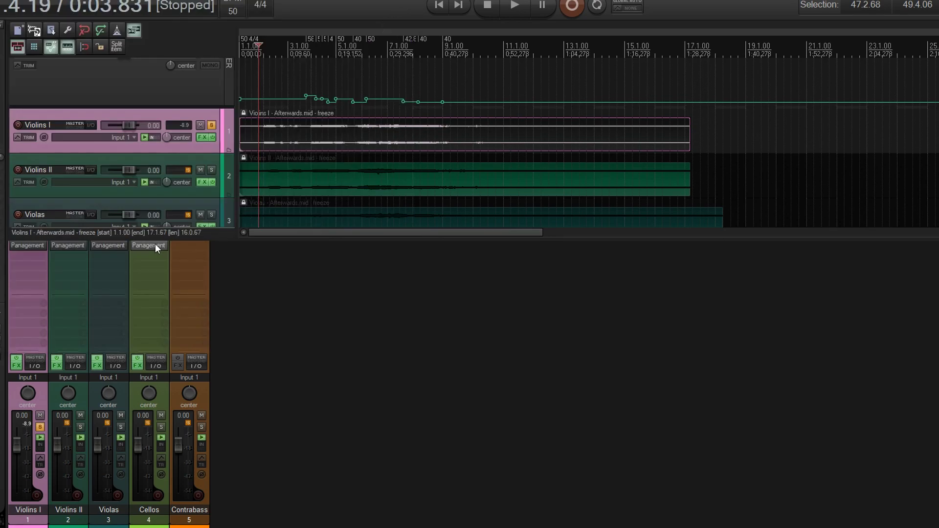
drag(155, 243, 189, 243)
click(189, 243)
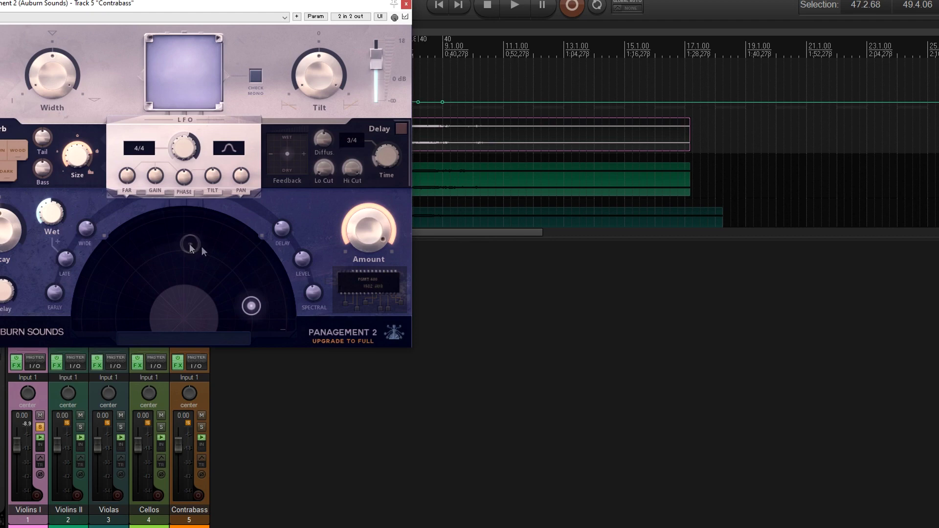
drag(251, 306, 260, 279)
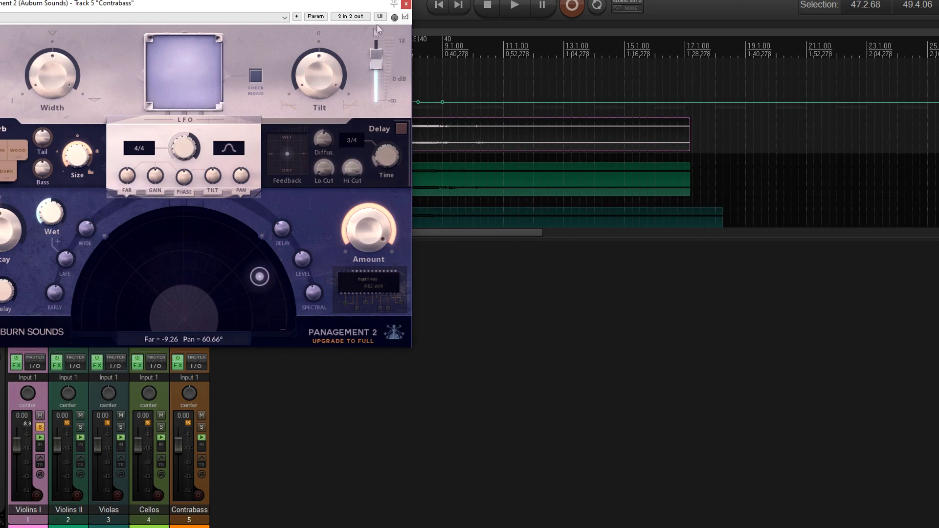
click(406, 5)
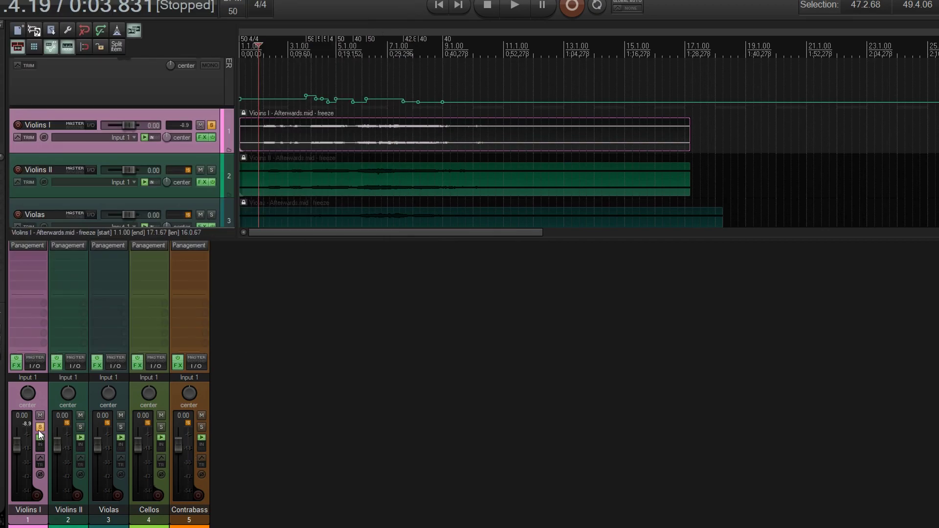
Unsolo Violins I so all five string tracks play together
click(40, 427)
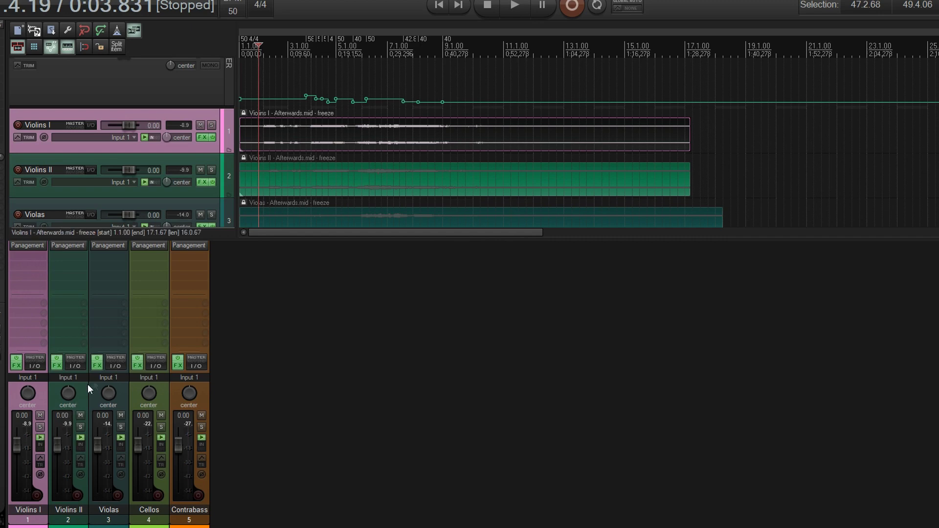
click(26, 249)
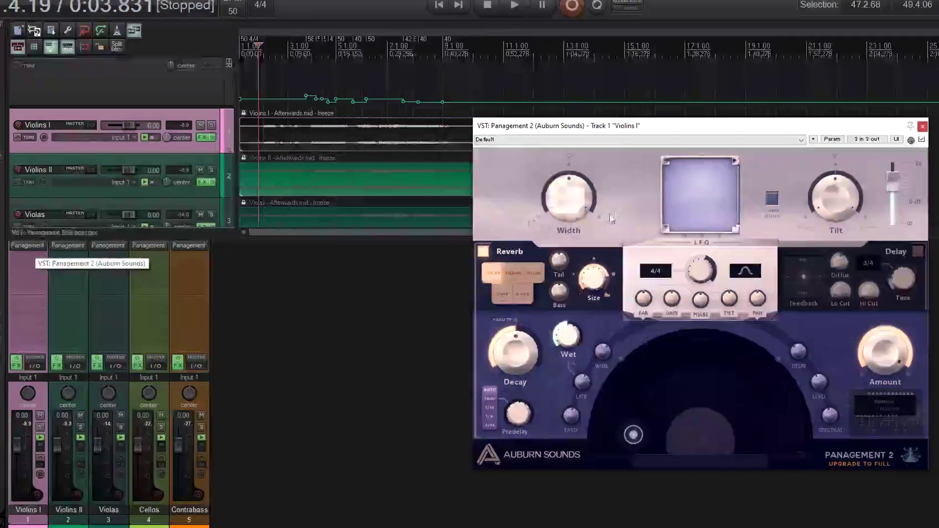
right_click(646, 132)
click(687, 135)
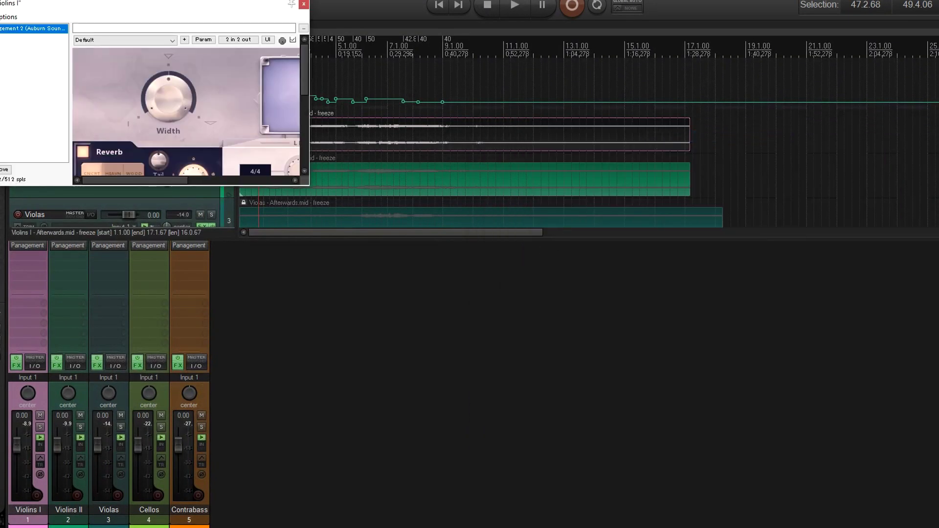
drag(135, 4, 535, 209)
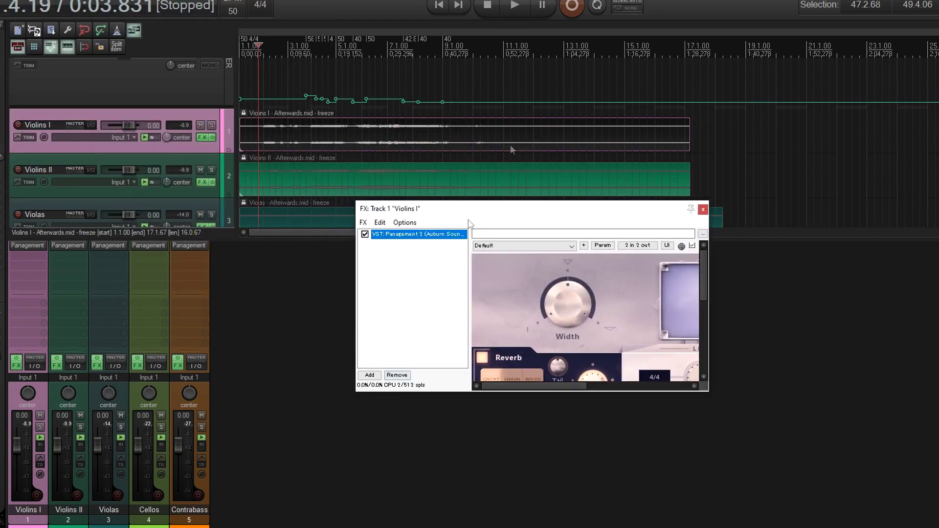
click(515, 5)
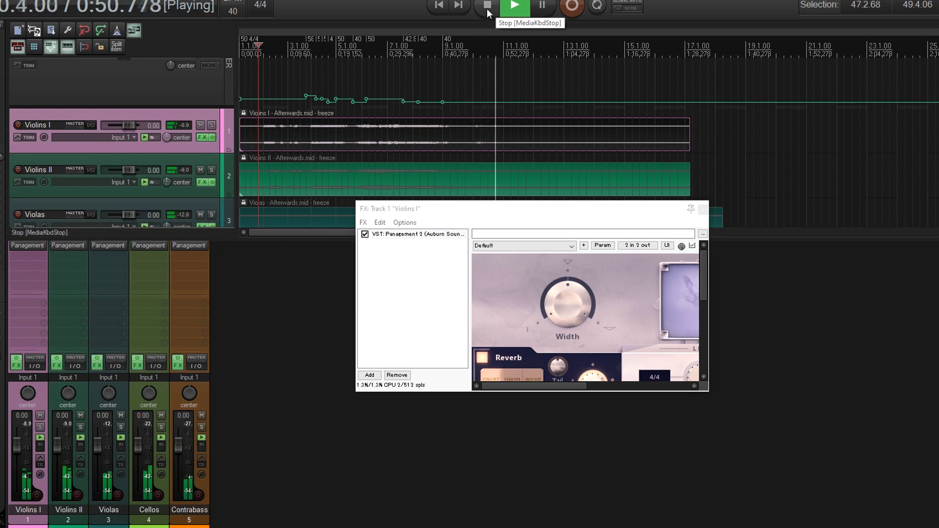
click(703, 209)
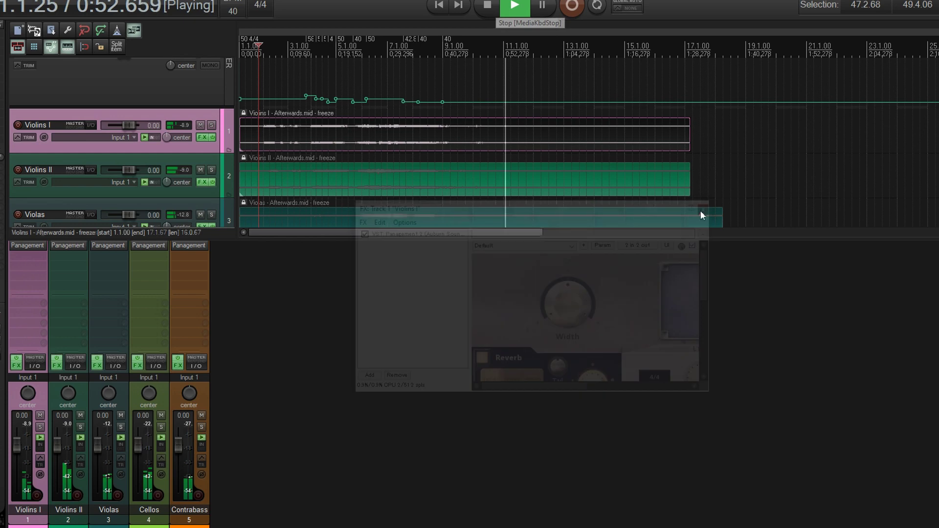
click(497, 11)
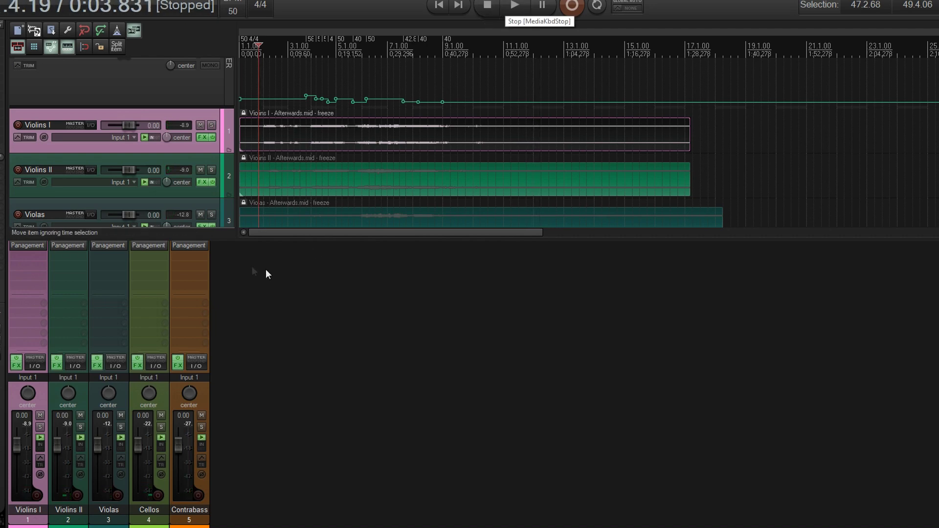
Reopen Violins I's Panagement 2 window and solo the Violins I track
click(27, 246)
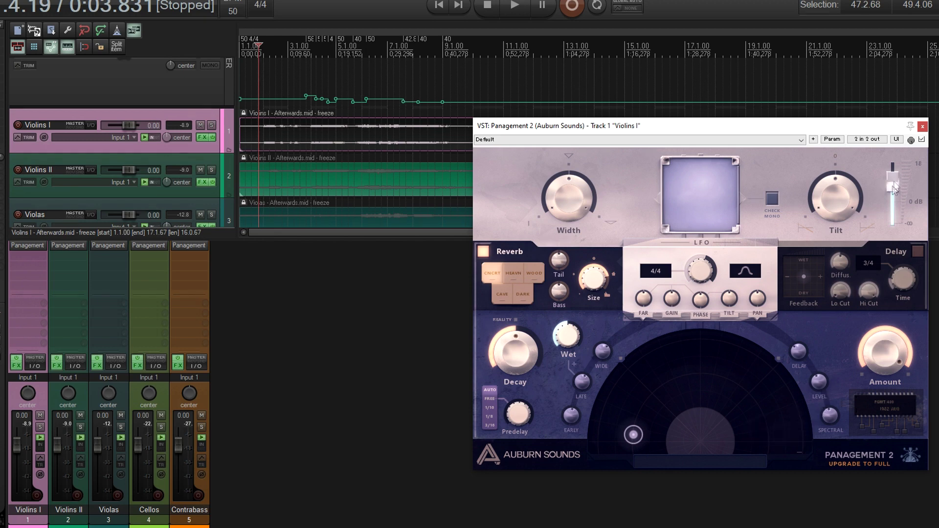
click(922, 127)
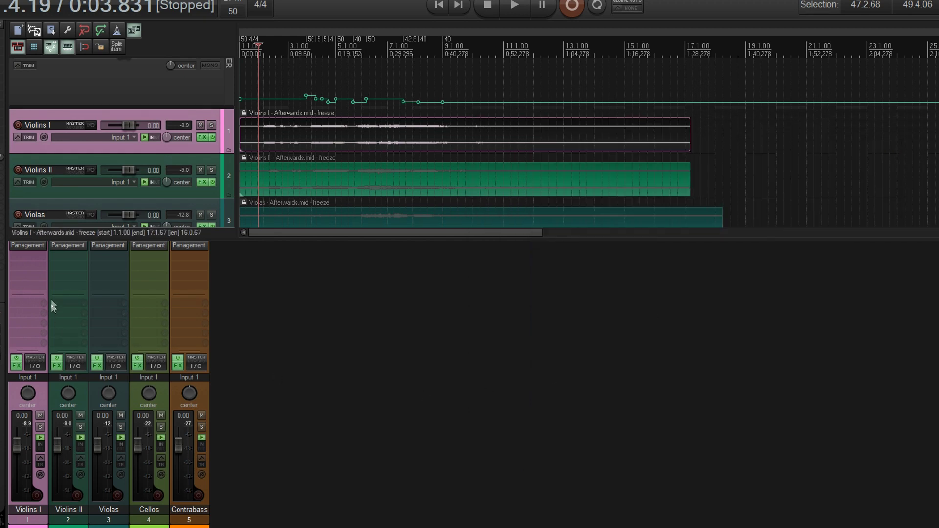
click(26, 246)
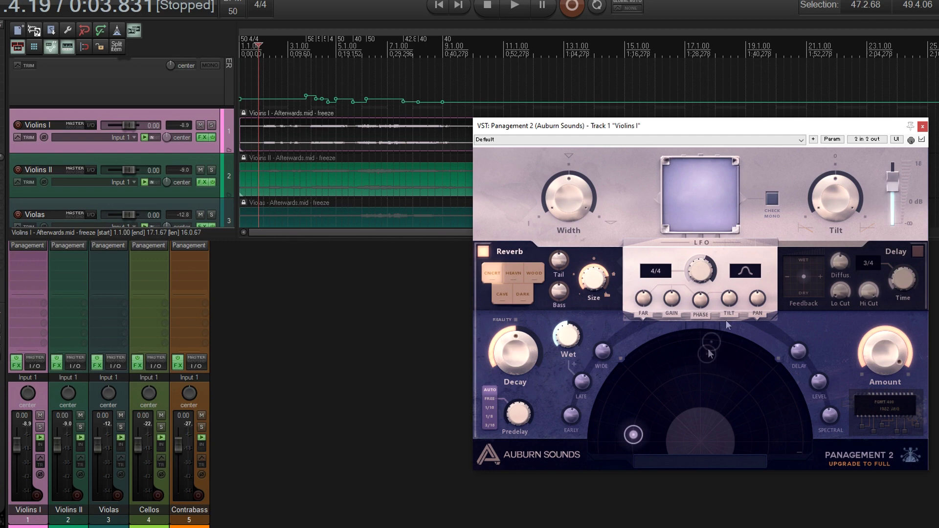
click(922, 127)
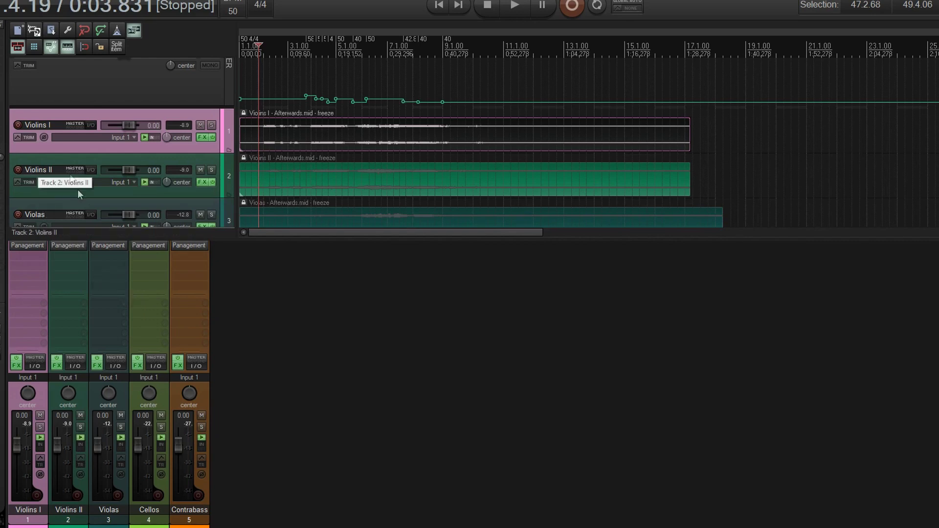
click(28, 246)
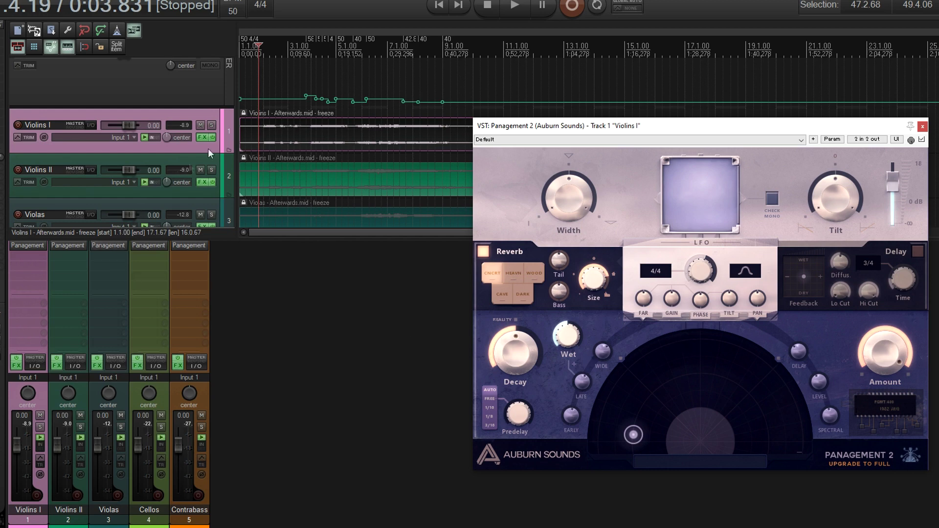
click(211, 126)
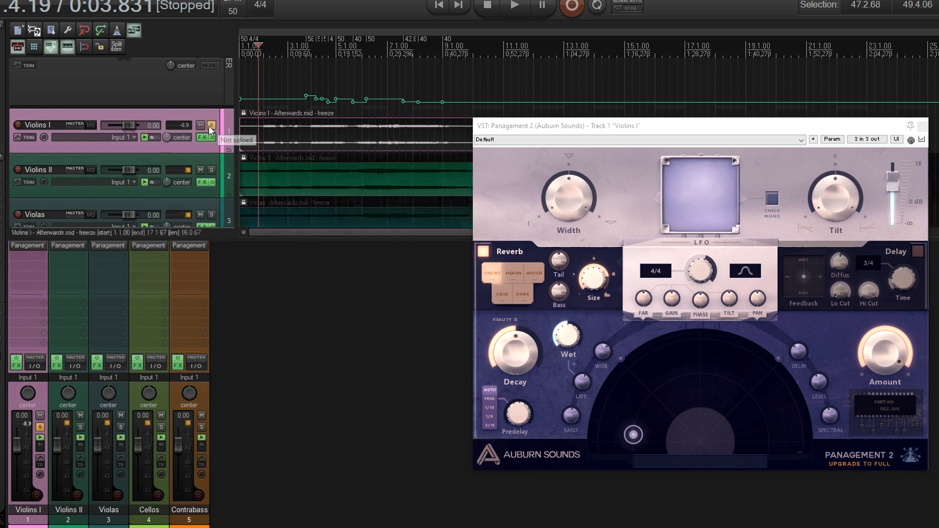
click(19, 141)
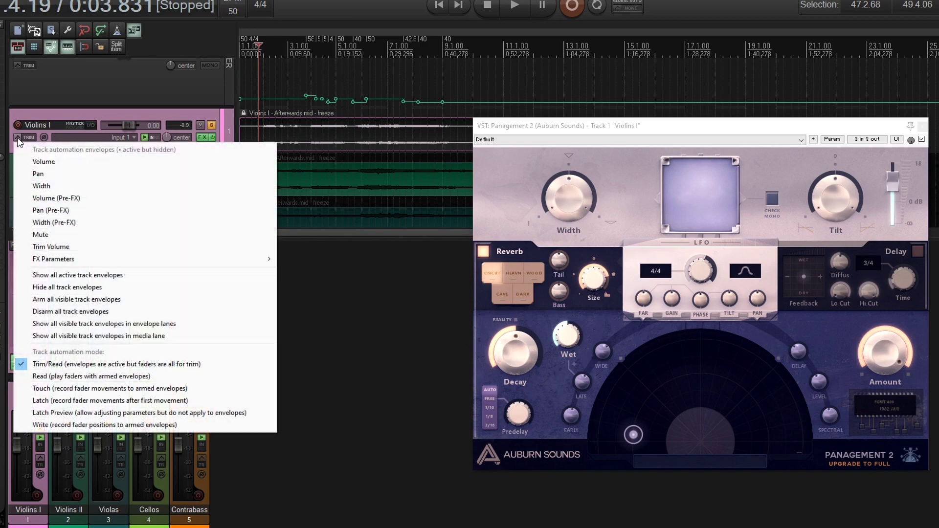
Put Violins I in Write automation mode with armed Panagement 2 Far and Pan envelopes
click(78, 426)
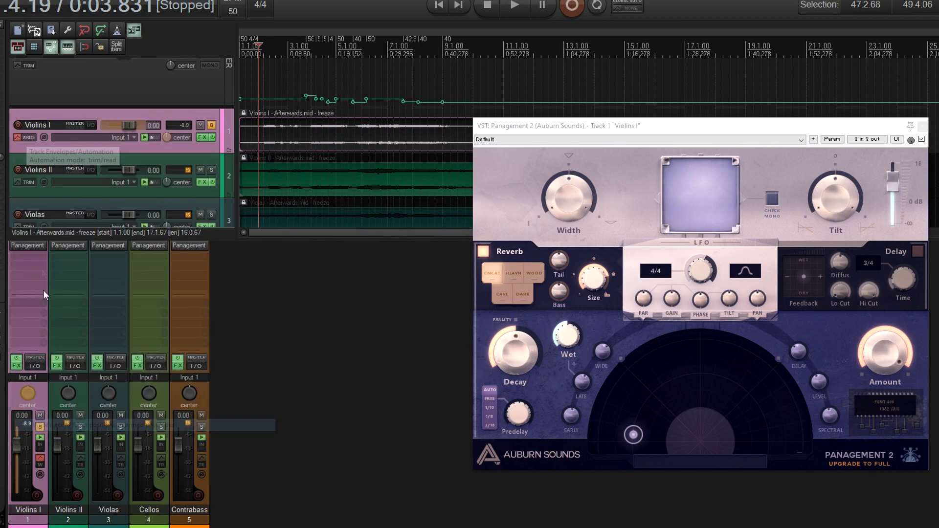
click(27, 141)
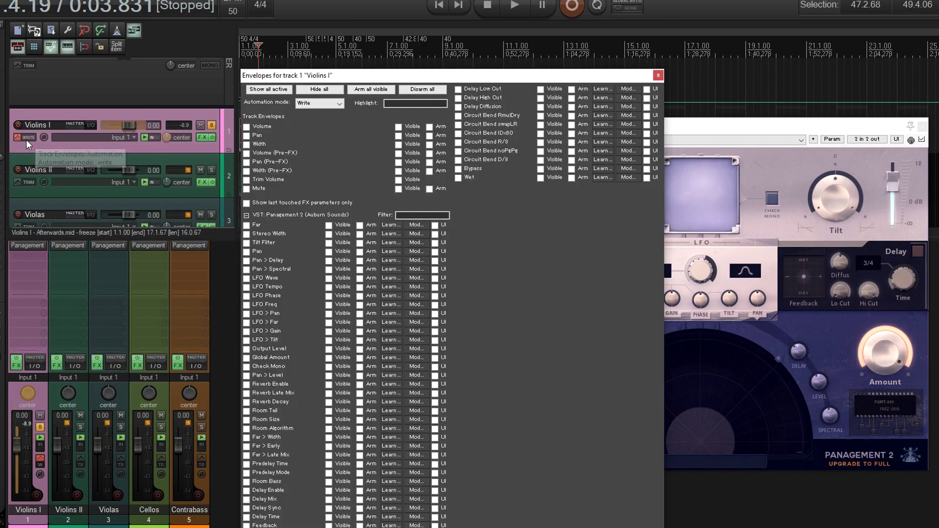
click(246, 226)
click(246, 252)
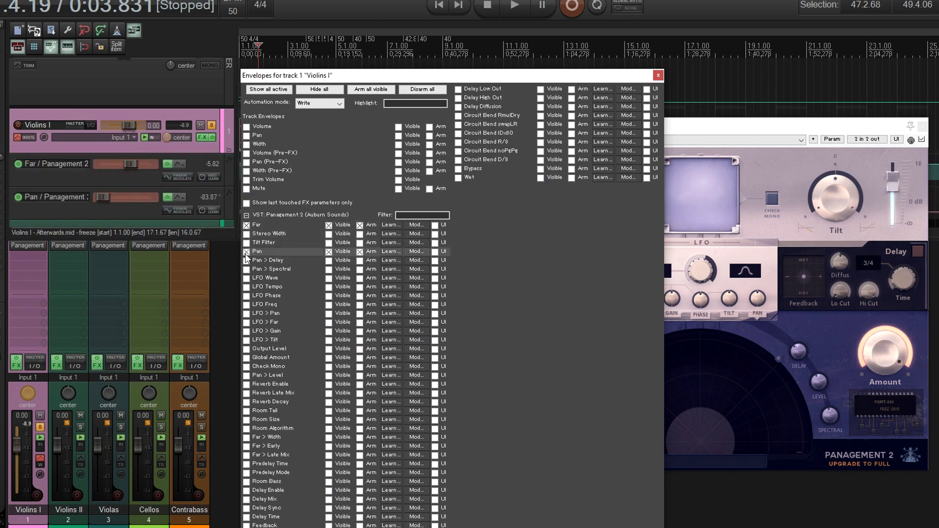
click(658, 76)
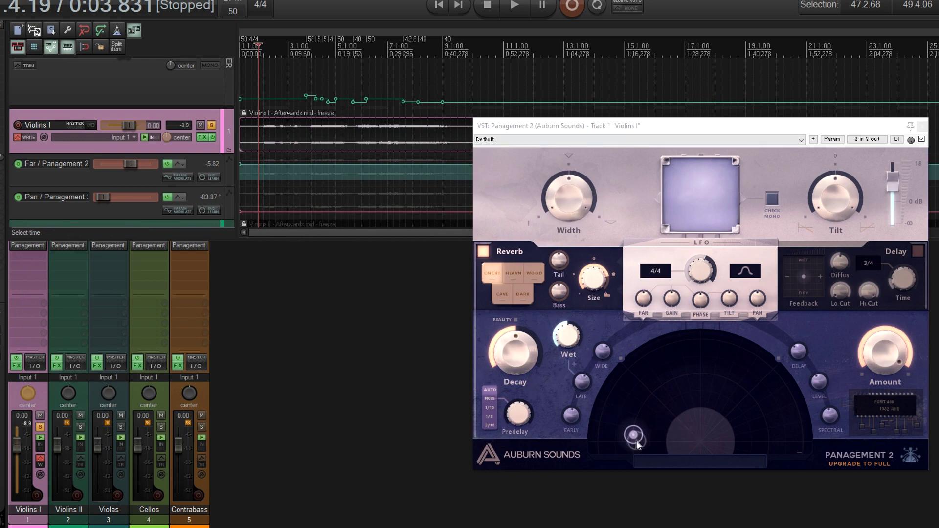
Record Violins I's Far and Pan automation during playback, ending at Far -13.16, Pan 45.21°
mouse_move(634, 437)
mouse_down()
mouse_move(602, 440)
mouse_move(661, 430)
mouse_move(694, 445)
mouse_move(764, 378)
mouse_move(719, 413)
mouse_move(583, 439)
mouse_up()
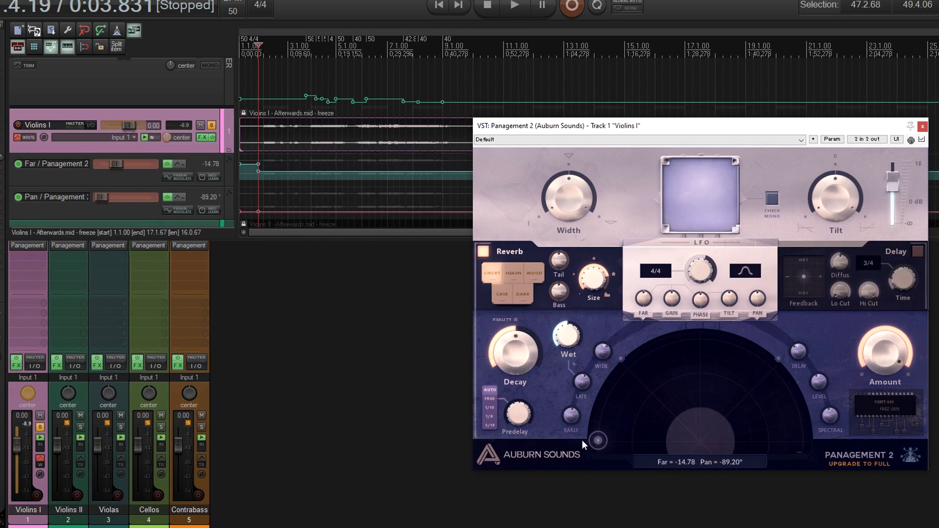
click(516, 6)
mouse_move(598, 440)
mouse_down()
mouse_move(705, 444)
mouse_move(778, 366)
mouse_up()
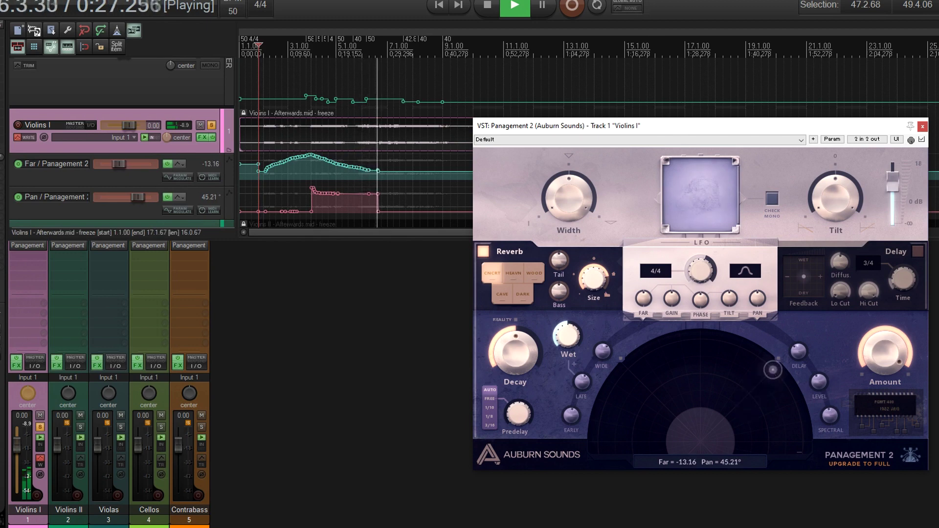
click(494, 12)
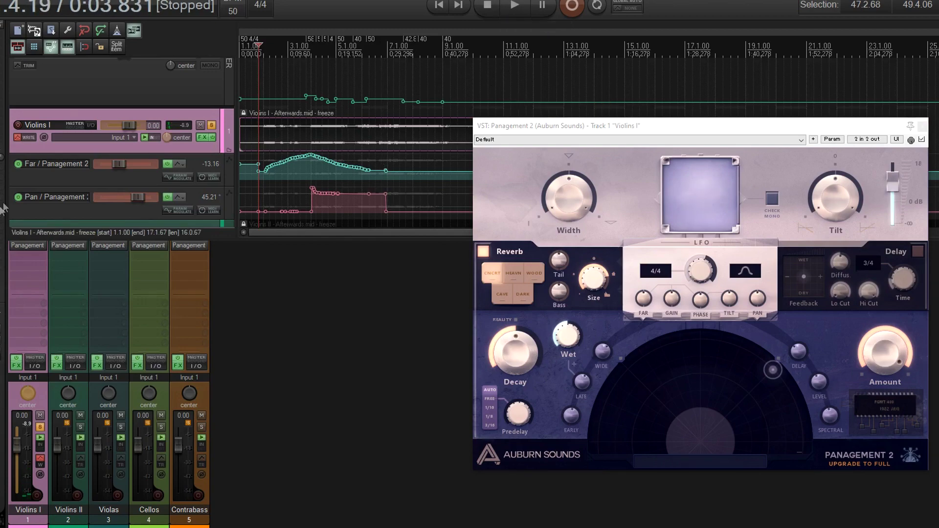
Switch Violins I to Read automation and play back the recorded Far and Pan moves
click(26, 142)
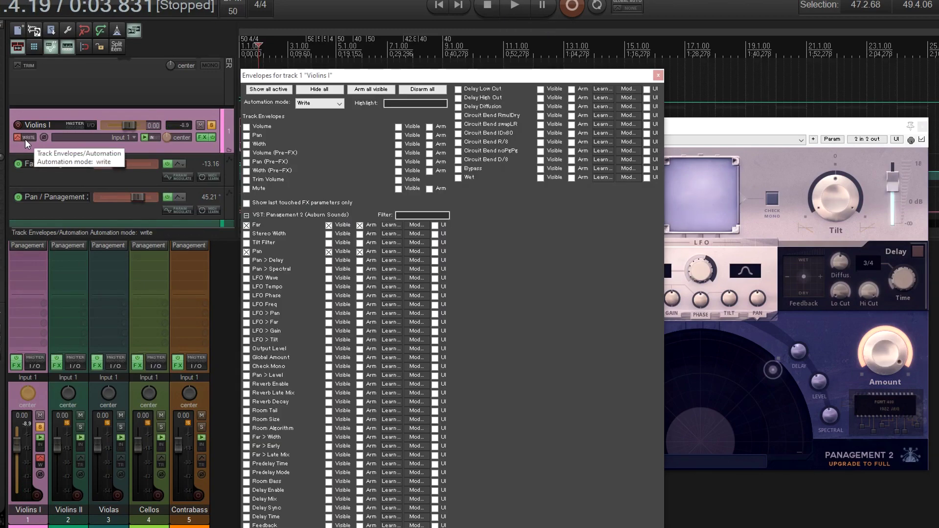
right_click(22, 142)
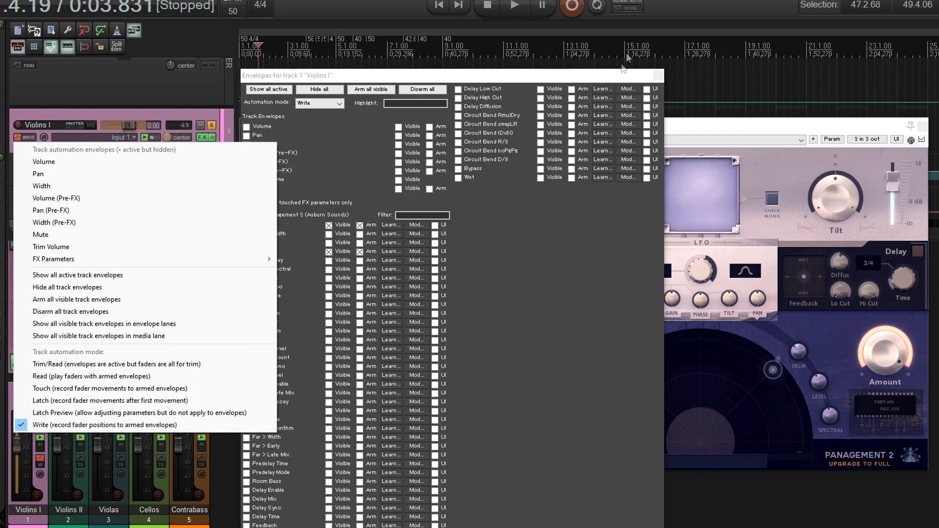
click(80, 377)
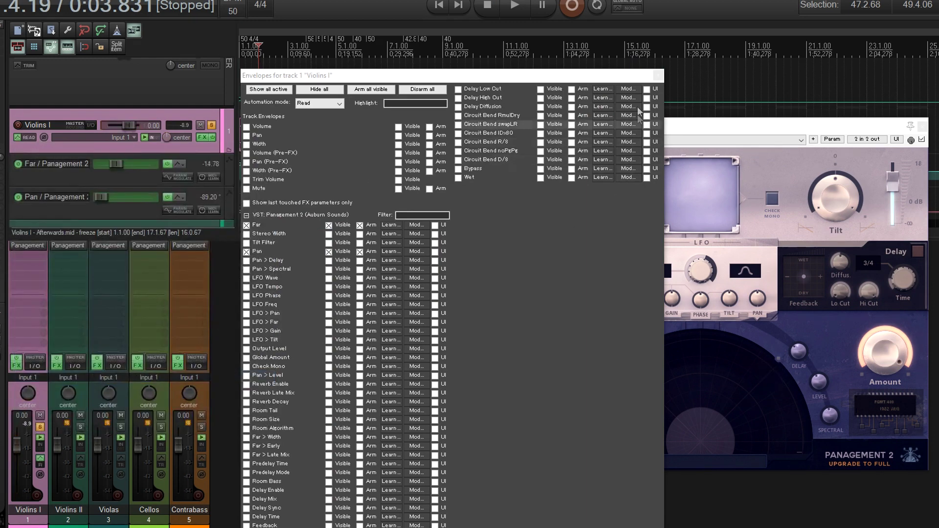
click(660, 76)
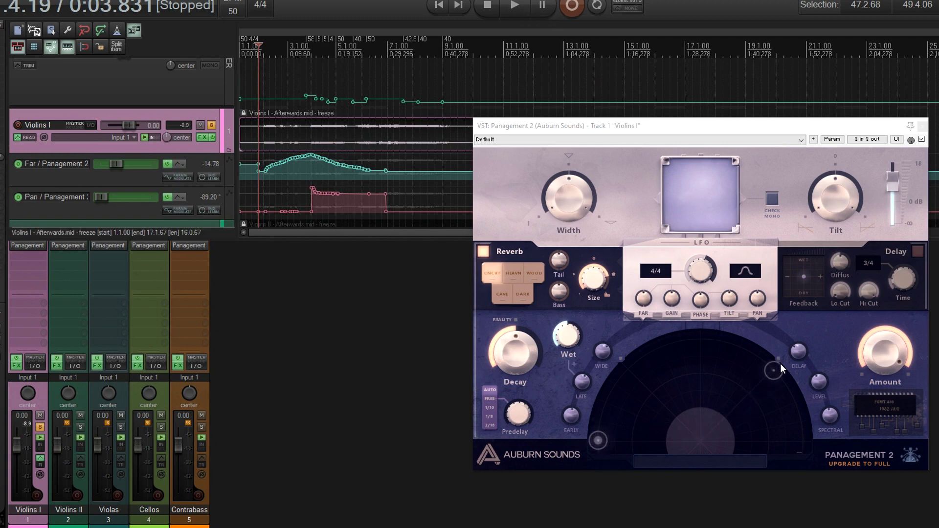
click(511, 6)
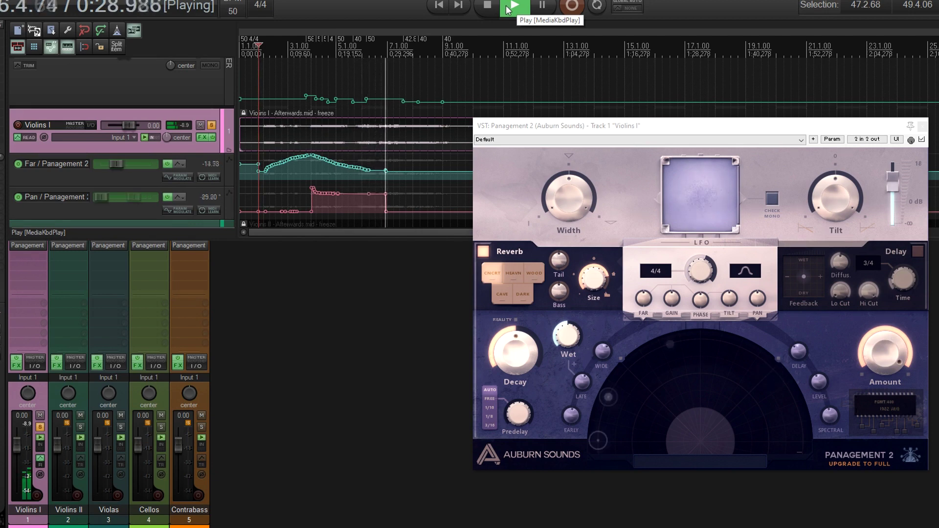
click(488, 6)
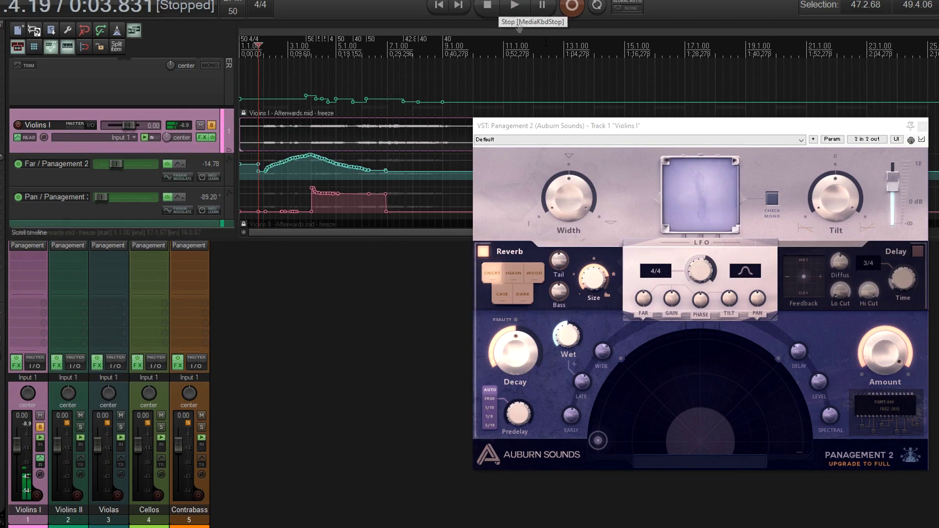
click(923, 126)
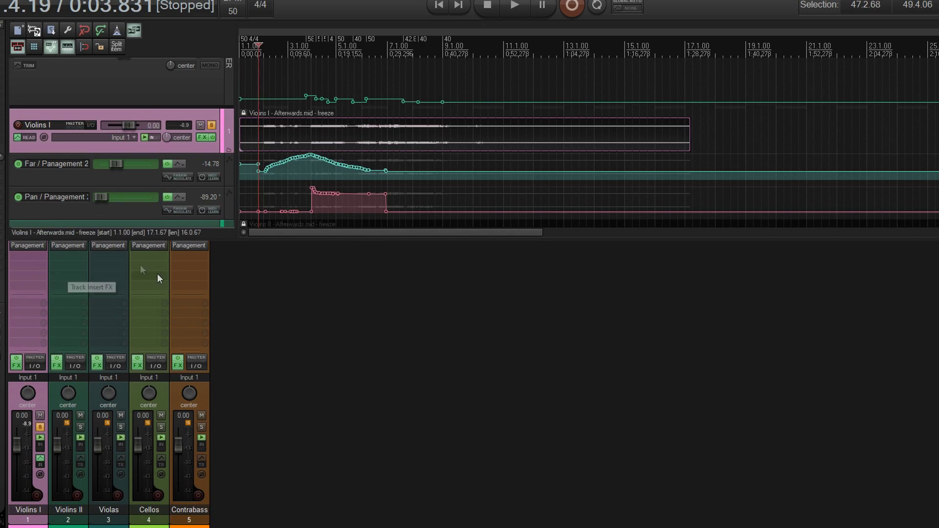
click(32, 244)
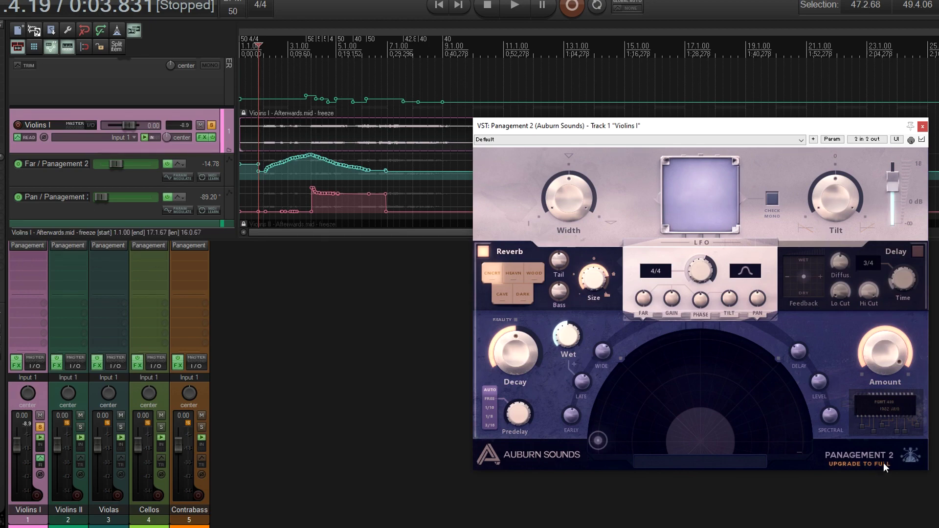
drag(645, 125, 612, 129)
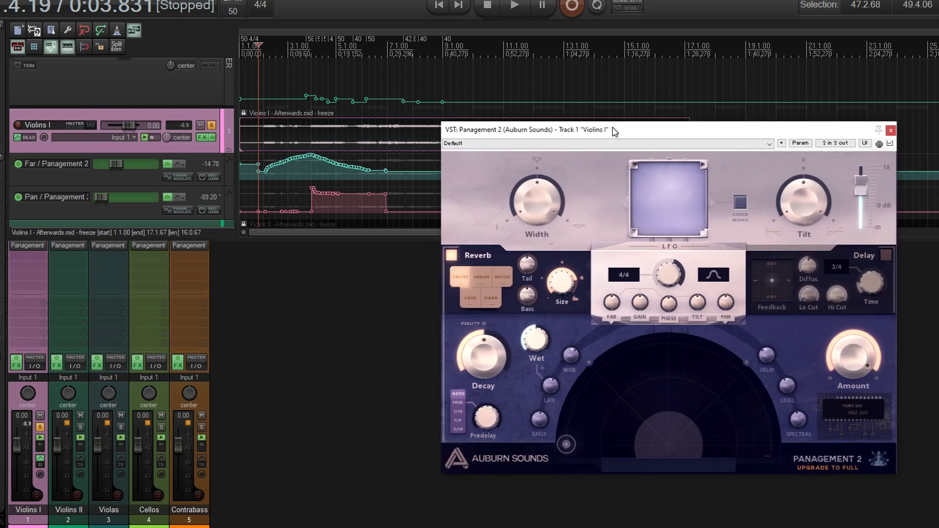